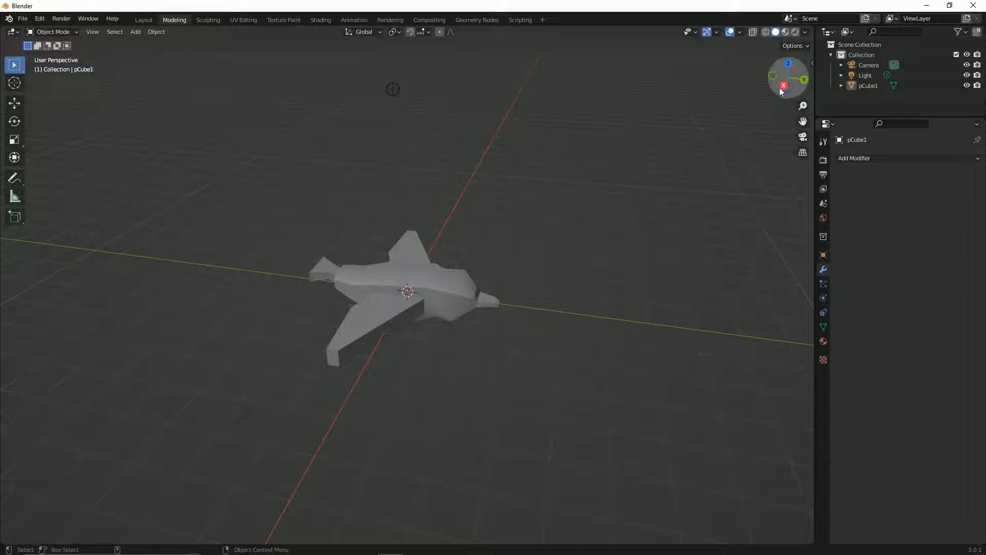
Select all of the pCube1 bird mesh in Edit Mode and examine its unwrapped layout in the UV Editing workspace
drag(789, 81, 466, 278)
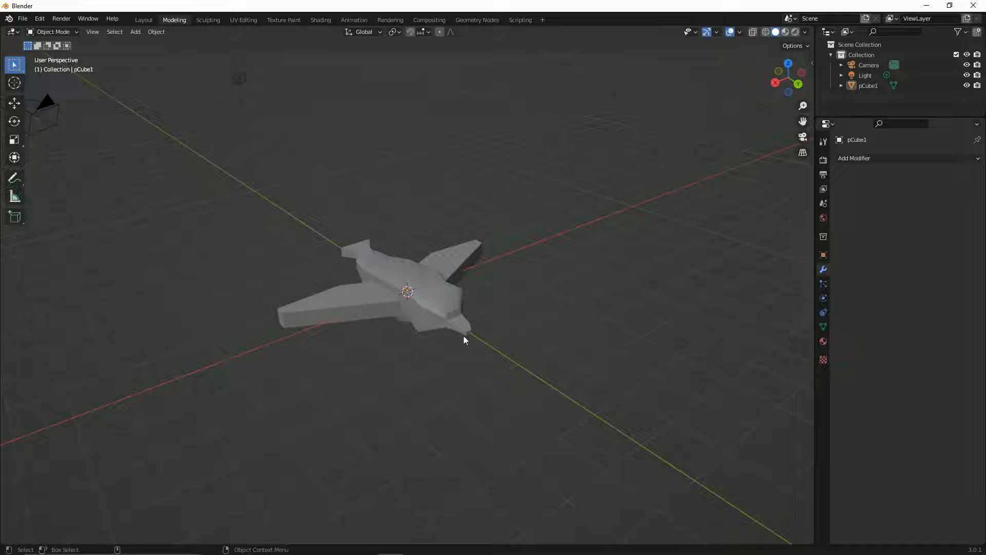
click(244, 22)
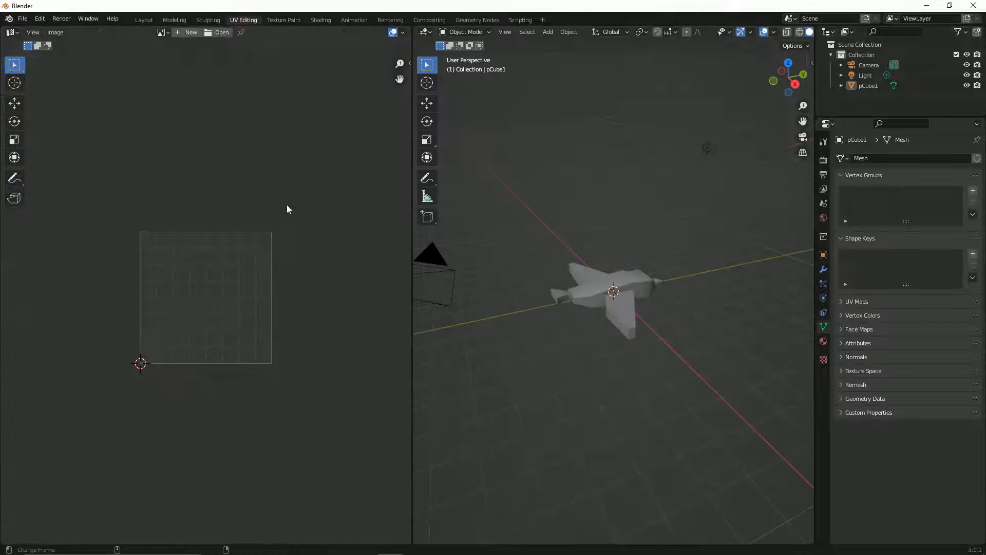
click(599, 294)
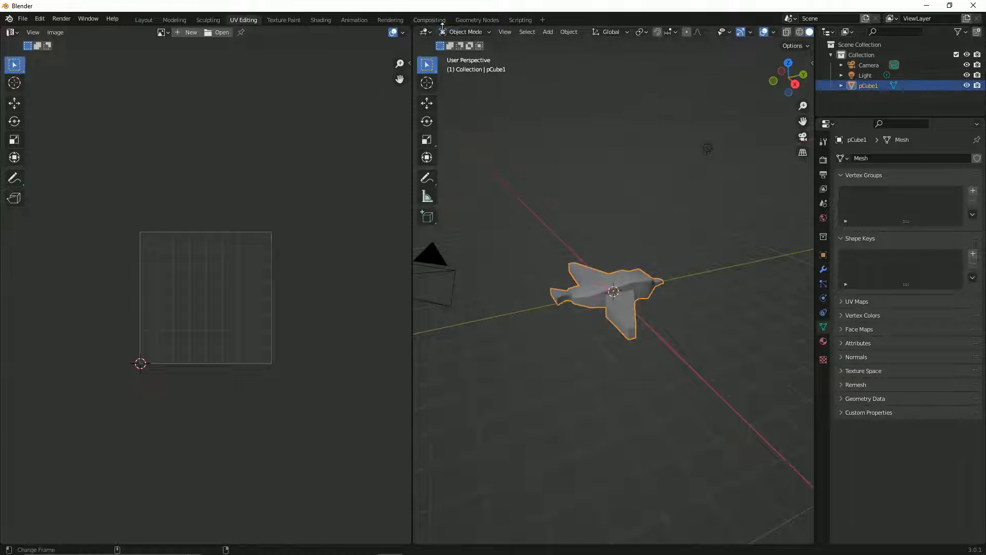
click(462, 31)
click(465, 55)
drag(514, 226, 734, 376)
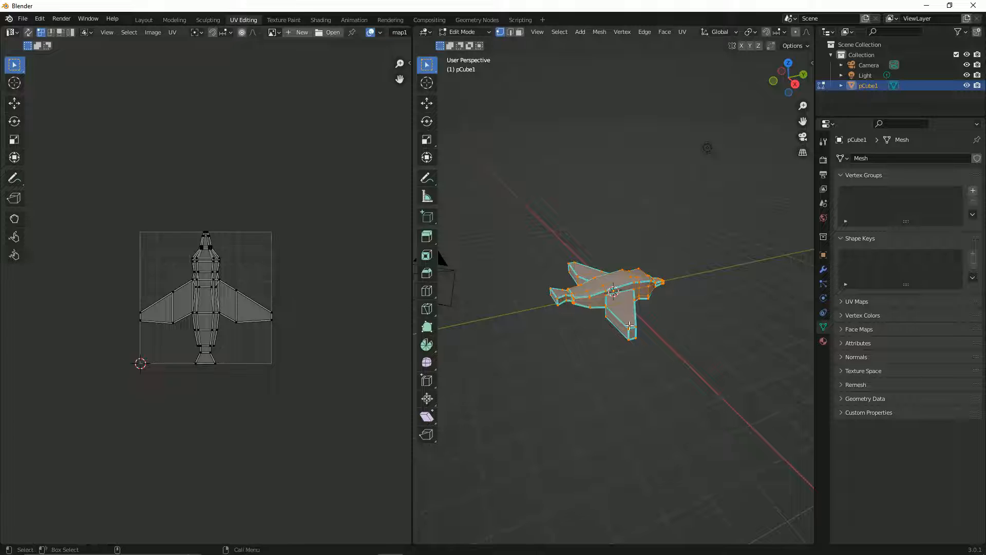
scroll(199, 360, up, 5)
scroll(198, 360, down, 2)
scroll(198, 360, up, 2)
scroll(199, 359, down, 1)
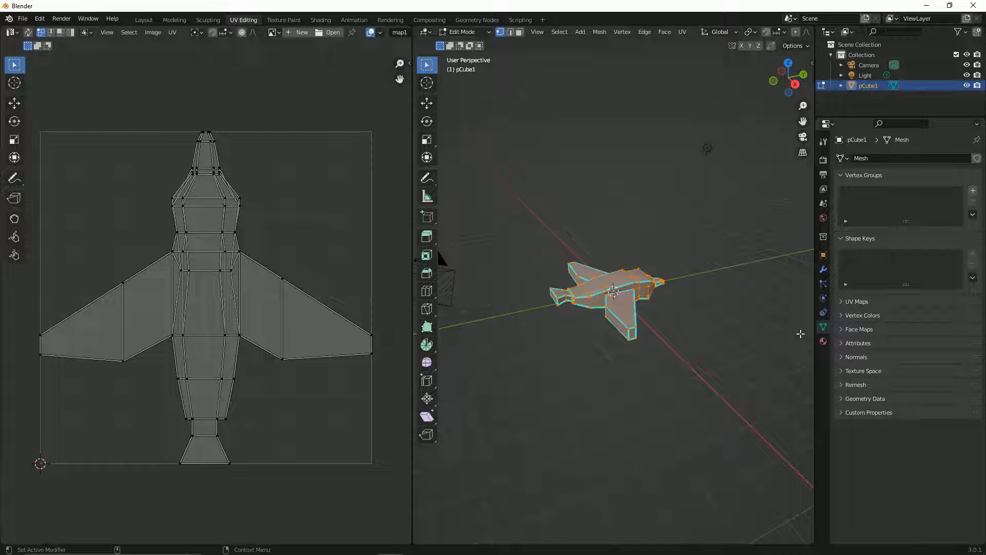
View the BirdMasking.jpg gradient mask against the bird's UV layout and place the image beside the layout
drag(983, 146, 535, 90)
drag(296, 69, 578, 221)
drag(680, 232, 143, 75)
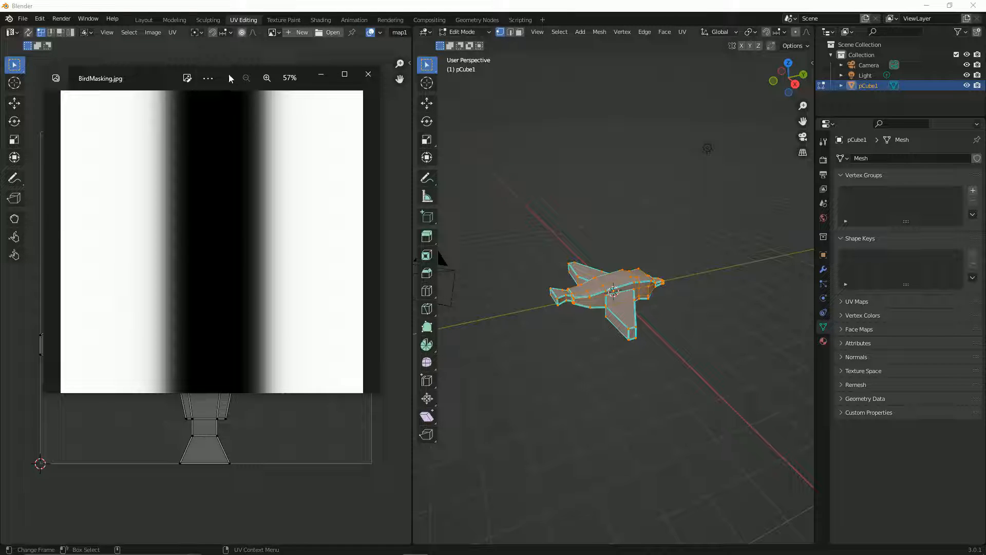
drag(146, 78, 503, 174)
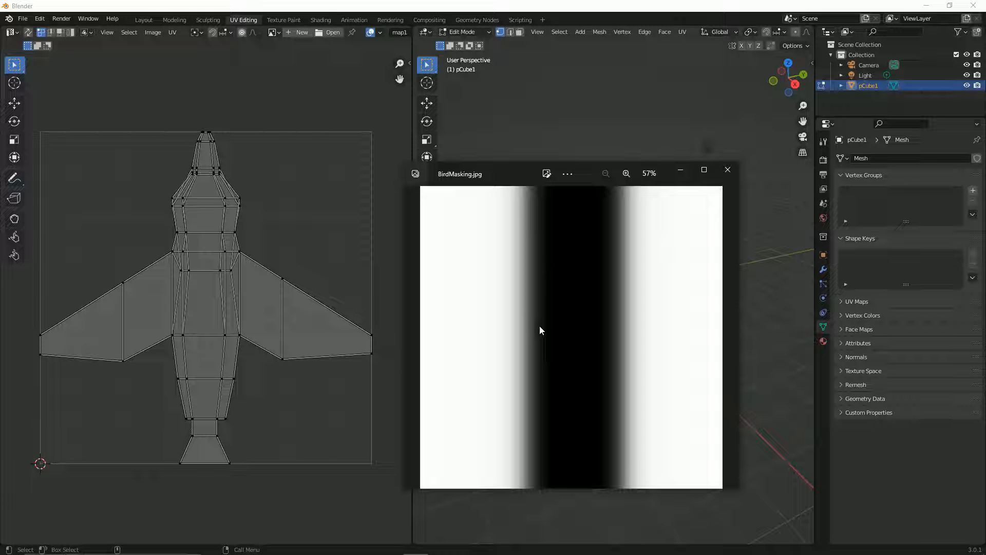
Switch to the KartPhysics project in Unreal Editor and create a folder named VFX inside DesertMap
key(alt+Tab)
key(alt+Tab)
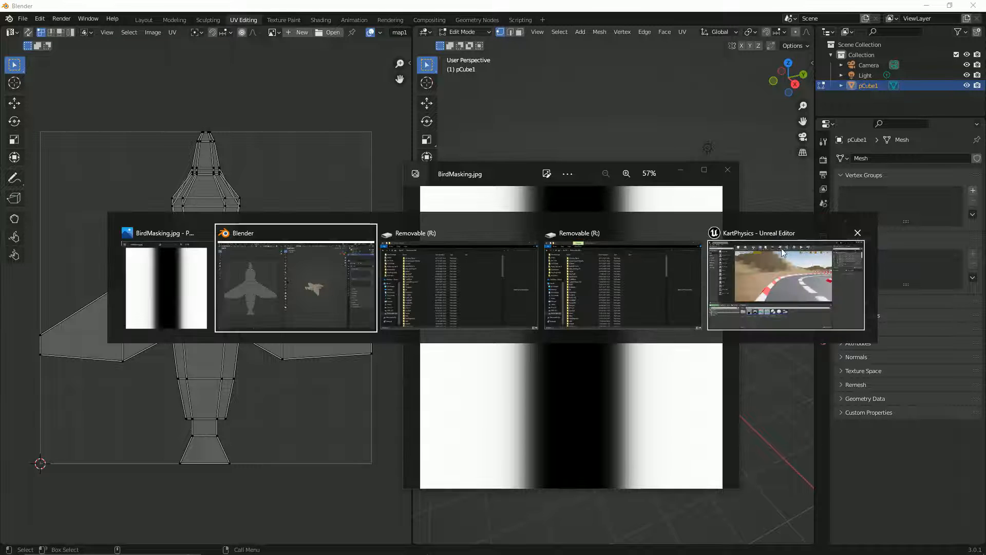
click(768, 244)
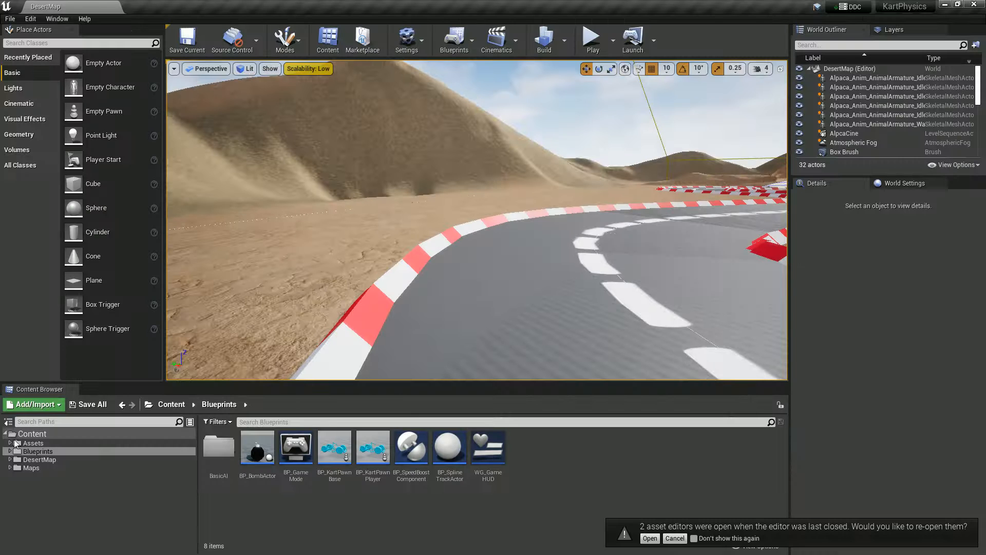
click(10, 459)
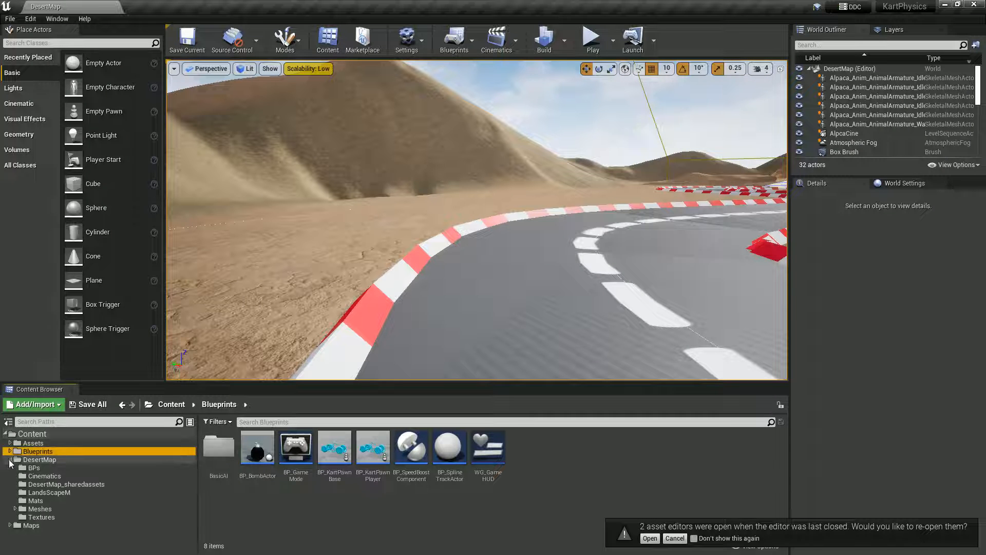
click(39, 460)
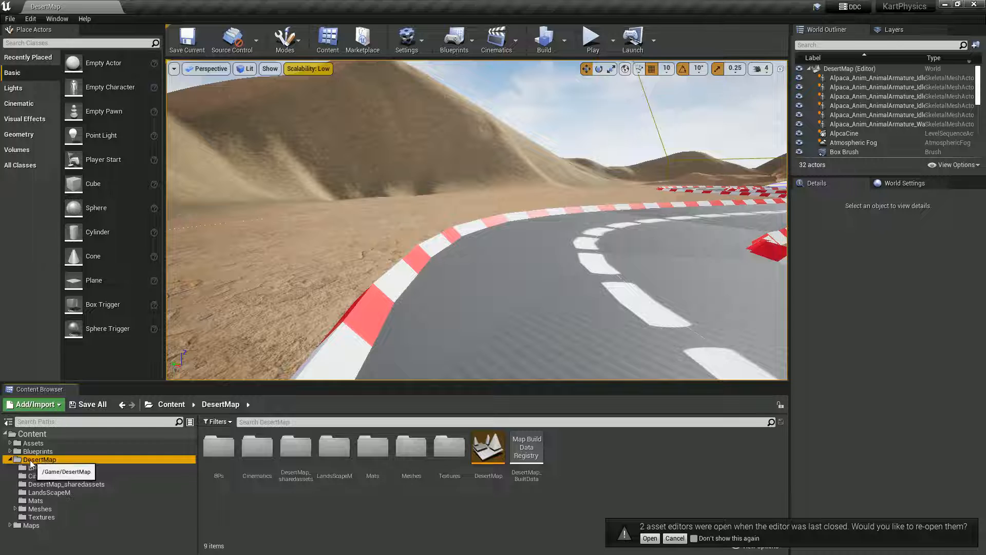
right_click(40, 465)
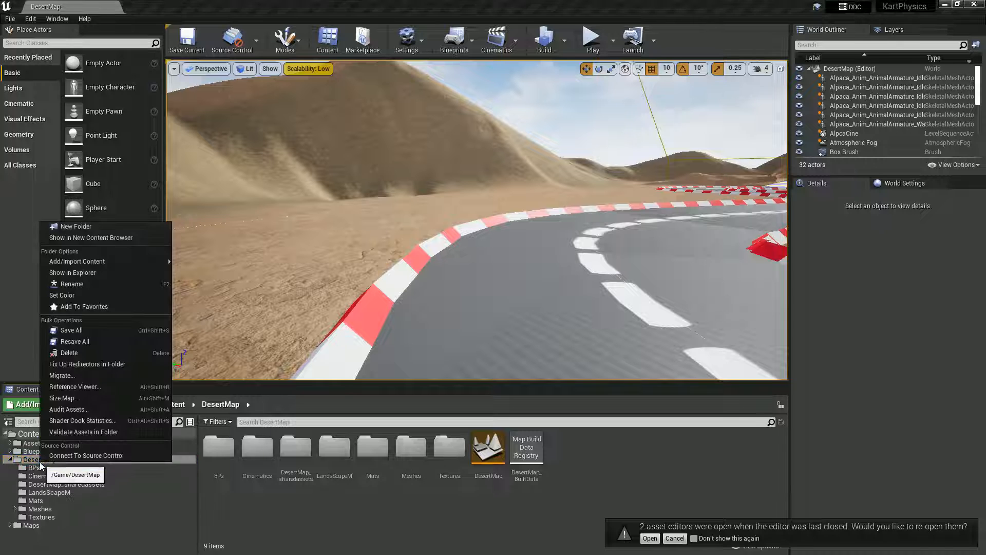
click(94, 226)
text(VFX)
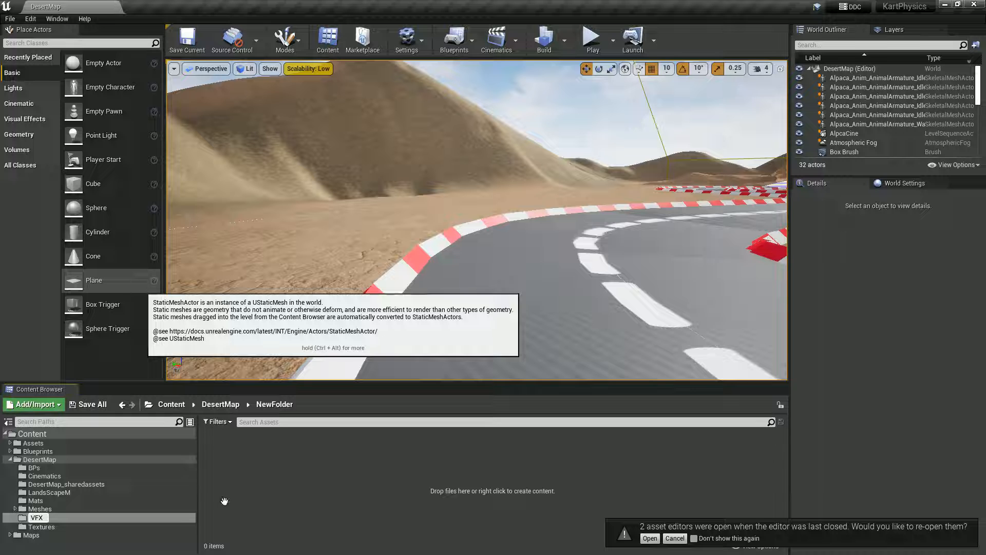
key(Return)
Import the BirdTest FBX mesh and the BirdMasking texture into the VFX folder, using the default import options
click(347, 505)
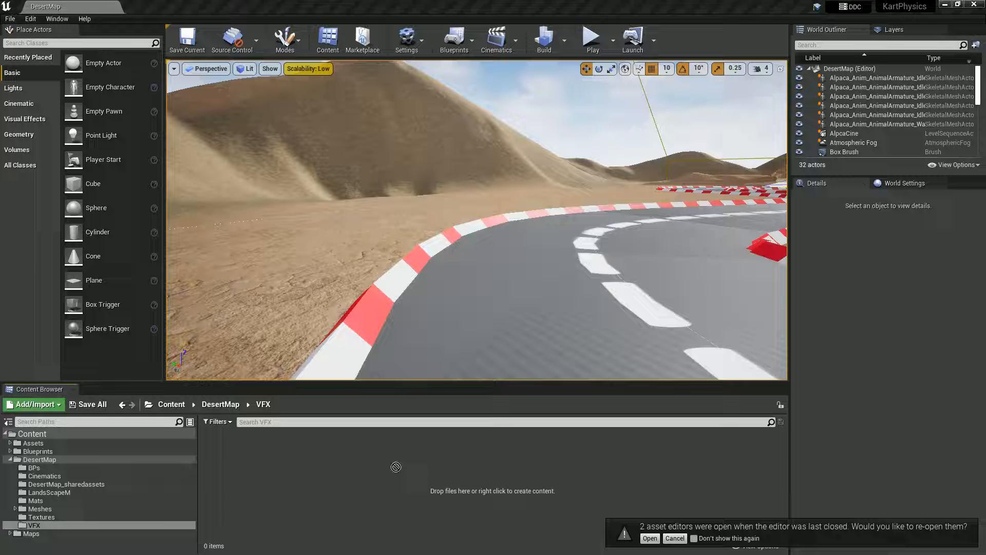
drag(316, 466, 316, 463)
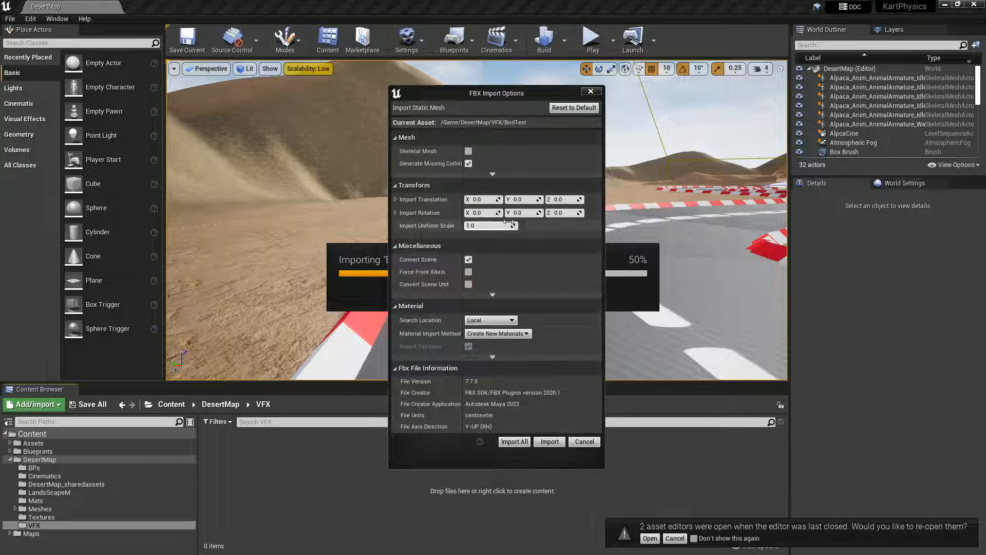
click(515, 442)
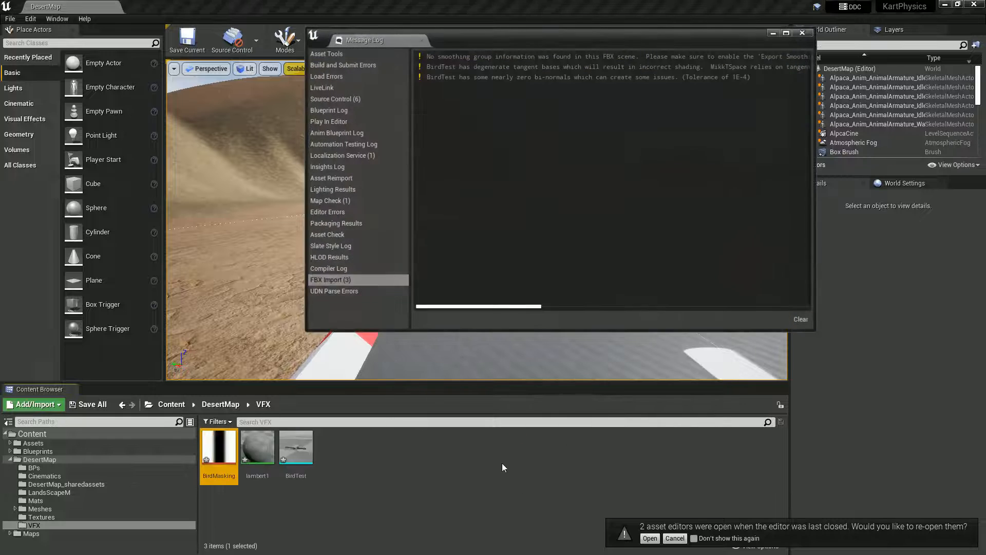
click(507, 443)
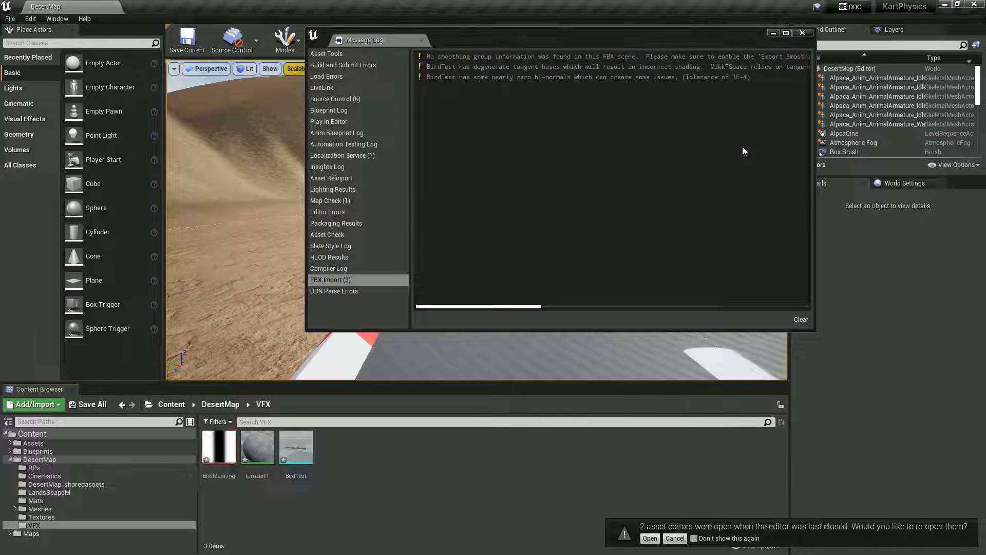
click(803, 33)
Place the BirdTest mesh above the racetrack and set its scale to 12 on all axes
mouse_move(297, 455)
drag(298, 452, 516, 320)
mouse_move(516, 320)
right_down()
mouse_move(529, 308)
mouse_move(508, 321)
right_up()
drag(540, 307, 552, 216)
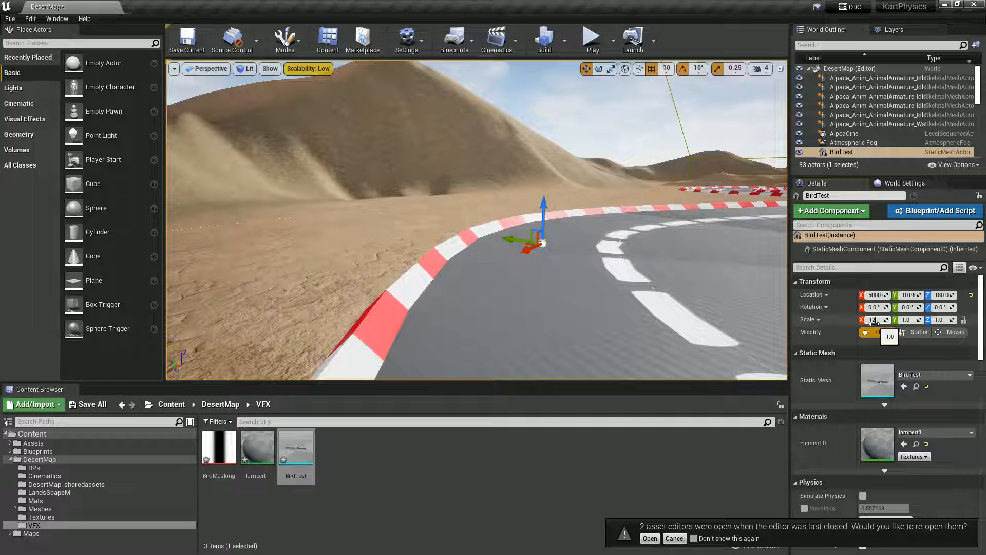
key(Return)
right_drag(652, 266, 580, 257)
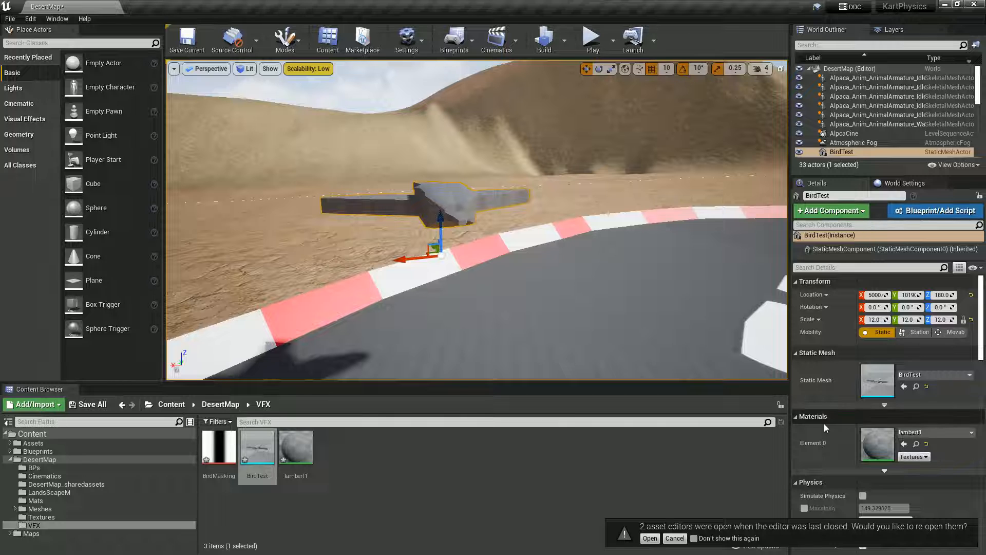
right_drag(456, 249, 436, 251)
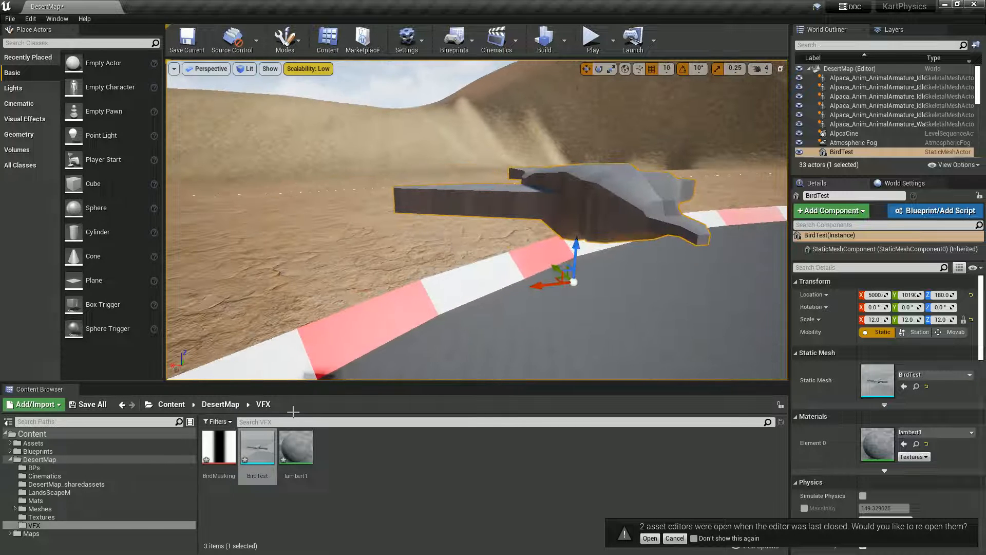
Add BirdMasking as a Texture Sample in the lambert1 material and spread the nodes out in the maximized graph
double_click(301, 452)
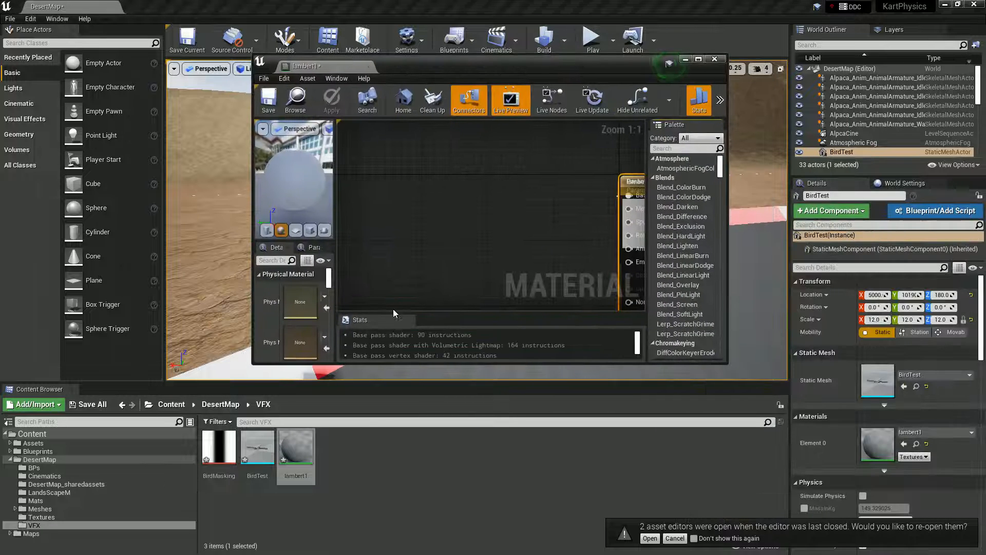
drag(219, 448, 481, 274)
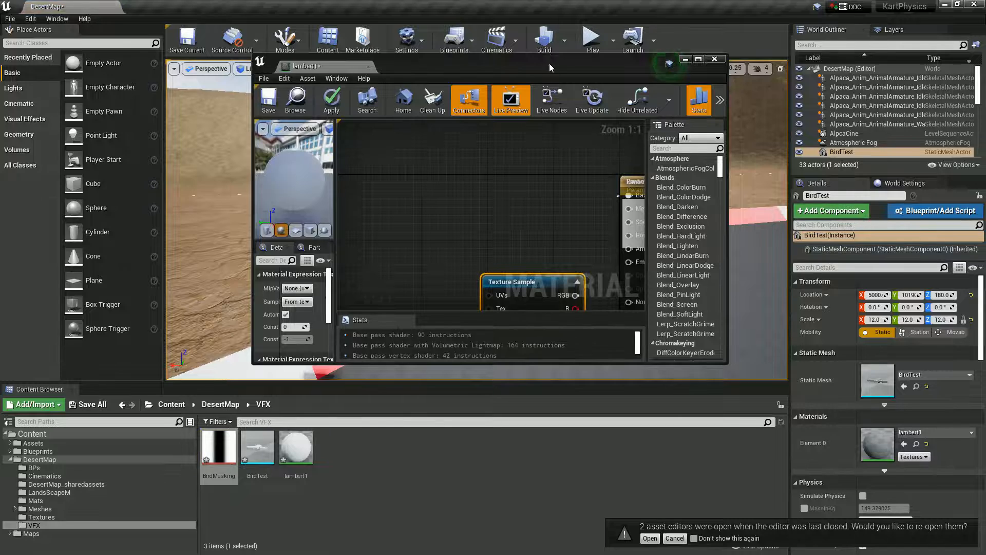
double_click(549, 63)
drag(506, 123, 361, 115)
drag(589, 130, 581, 122)
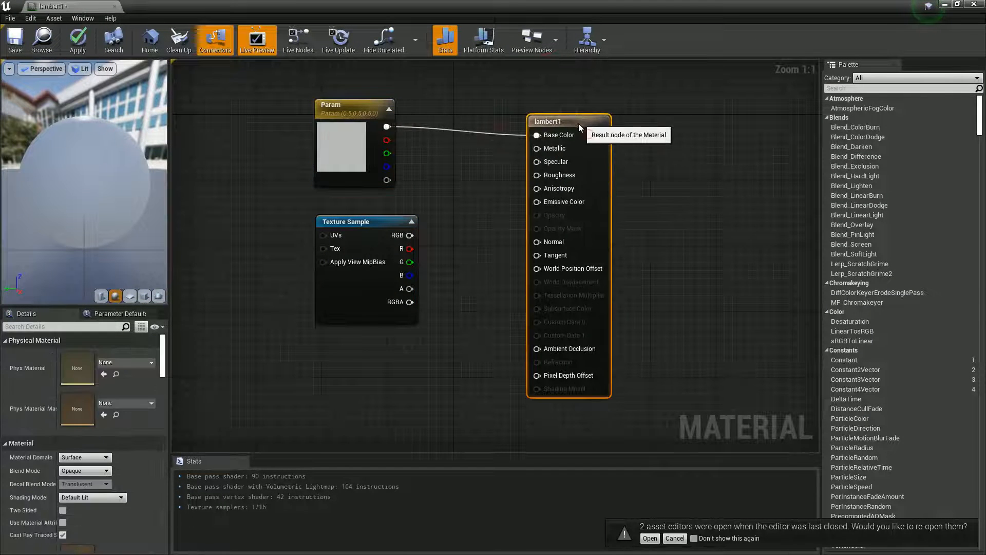
drag(372, 226, 337, 283)
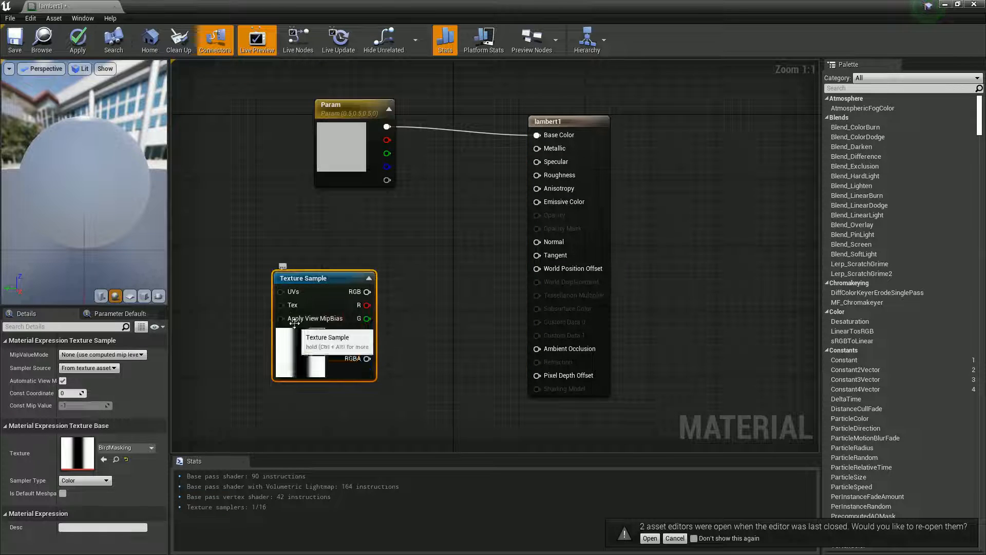
Switch to Blender to examine which body UVs the black part of the mask covers, and return to the lambert1 material
key(alt+Tab)
key(alt+Tab)
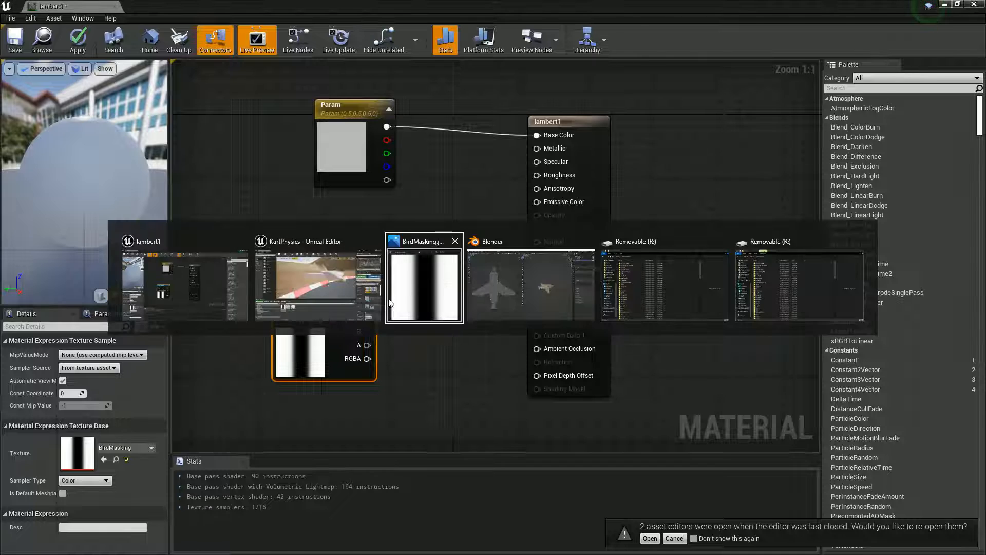
key(alt+Tab)
drag(167, 117, 247, 475)
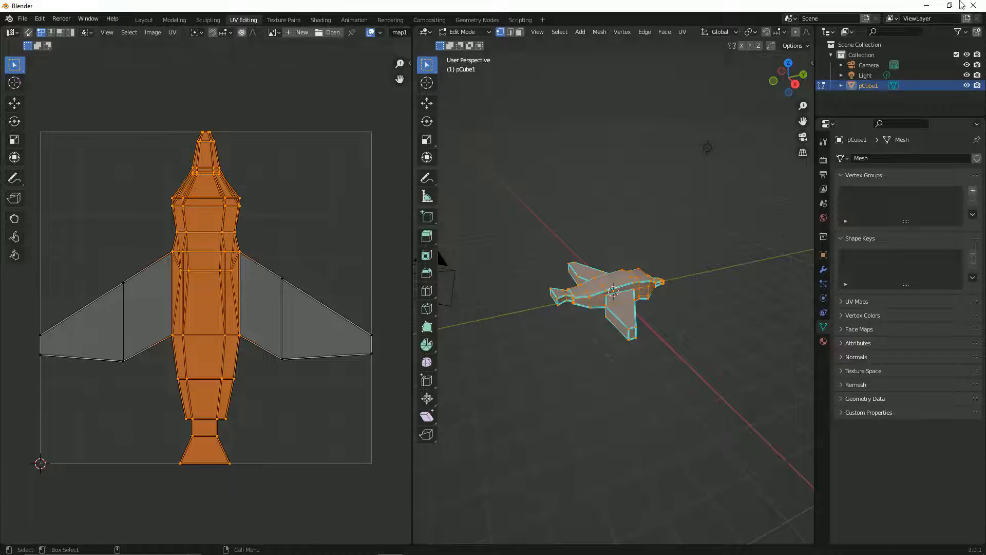
key(alt+Tab)
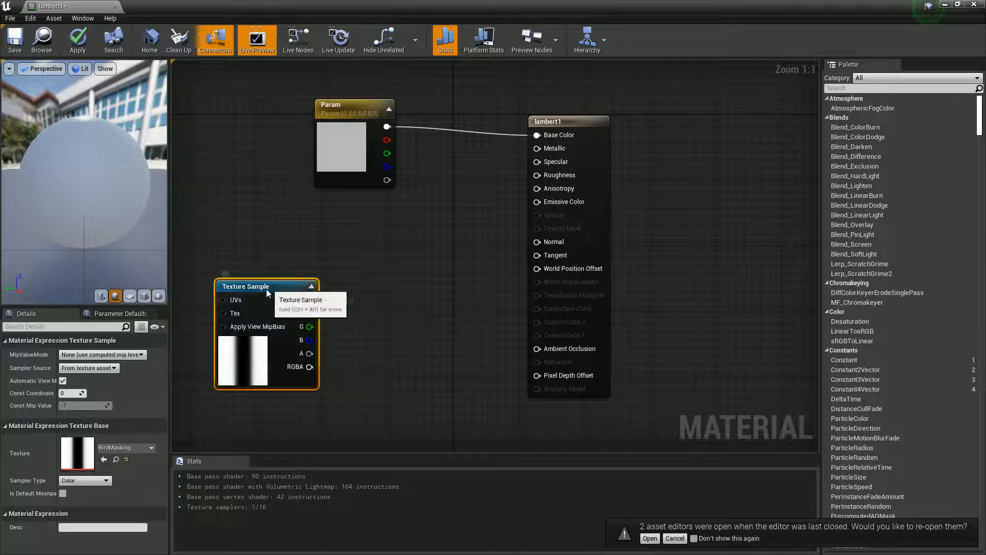
Darken the Param base color to a near-black grey of about 0.0469 per channel
right_drag(276, 285, 420, 283)
double_click(475, 144)
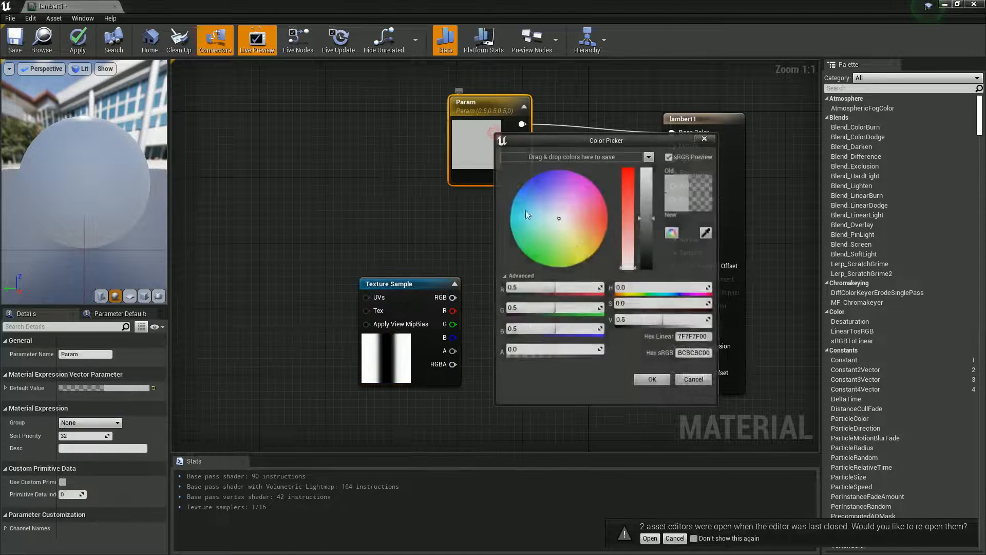
drag(645, 239, 648, 265)
click(657, 380)
Move the Texture Sample node below the Param node, leaving free space beside it for more nodes
right_drag(362, 243, 491, 253)
drag(519, 296, 390, 300)
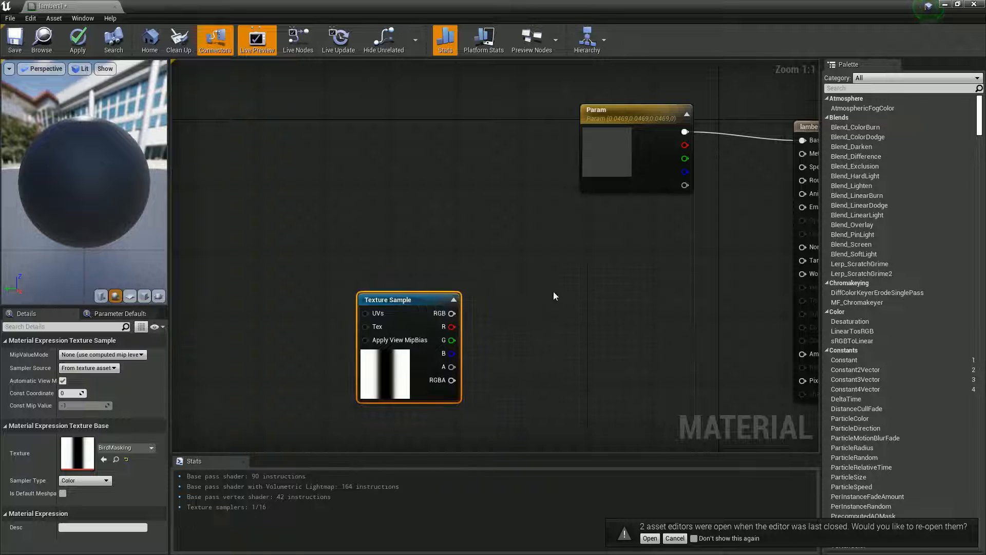
right_drag(555, 294, 418, 278)
drag(270, 283, 357, 340)
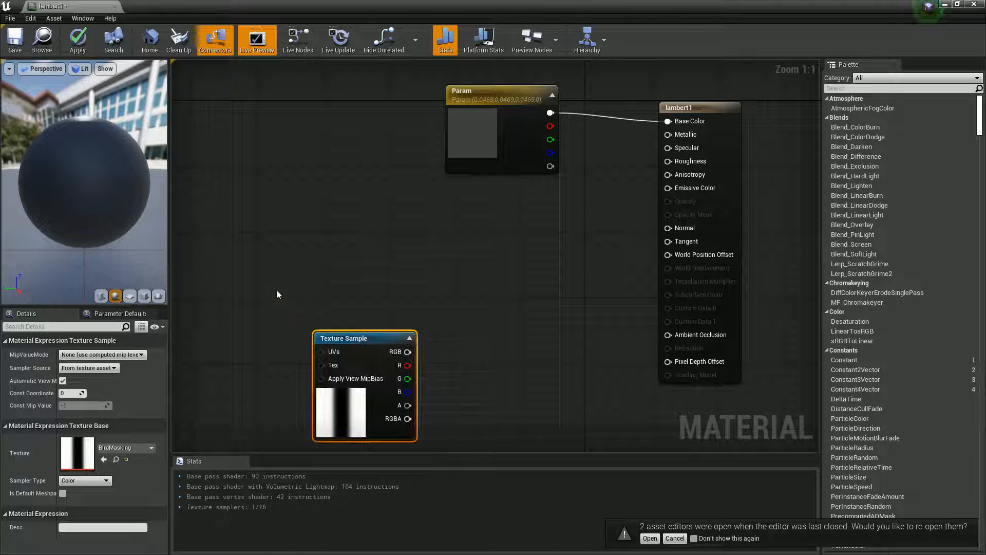
Add a Time node and connect its output to a new Sine node
right_click(205, 301)
text(time)
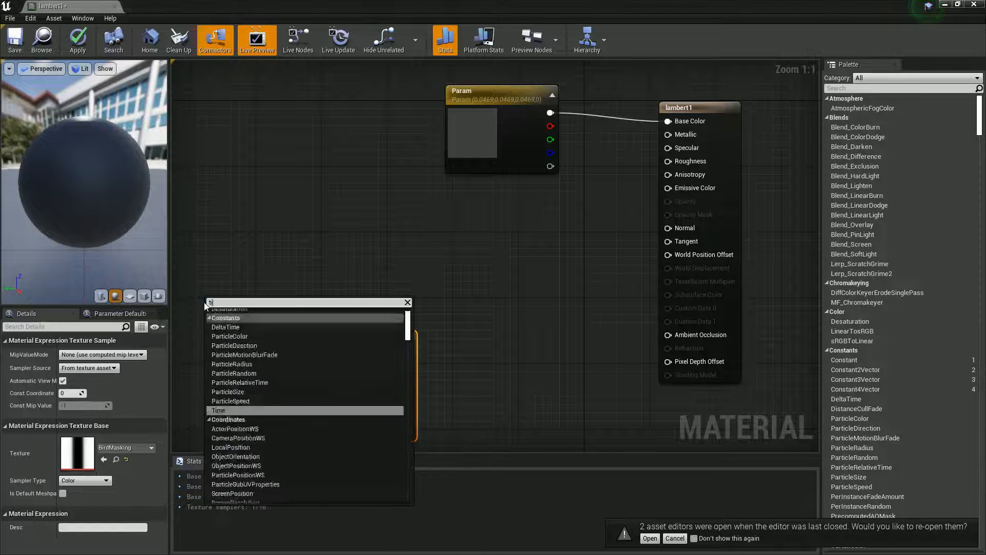
key(Return)
drag(249, 323, 283, 323)
text(sine)
key(Return)
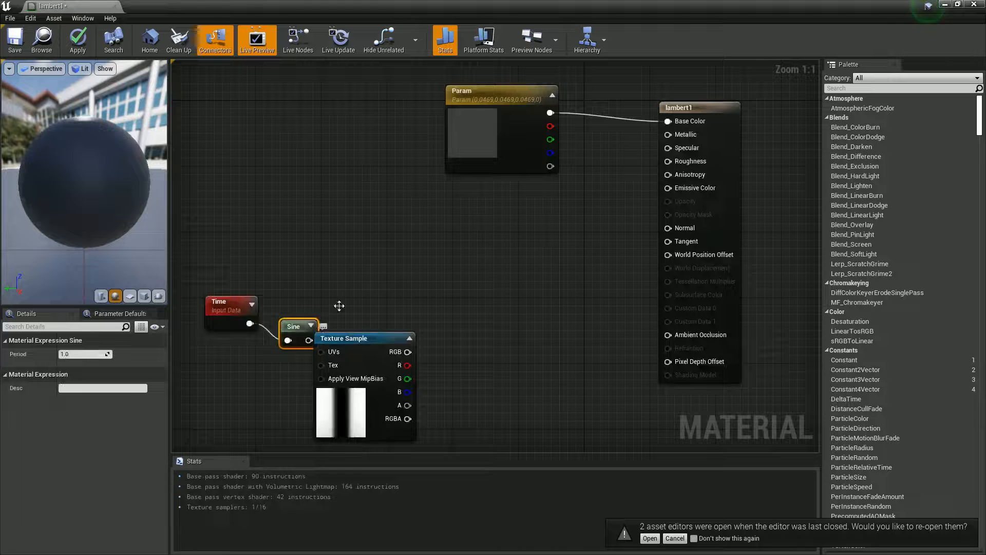
Line up the Time and Sine nodes in a row and place the Texture Sample node directly beneath them
drag(302, 323, 303, 310)
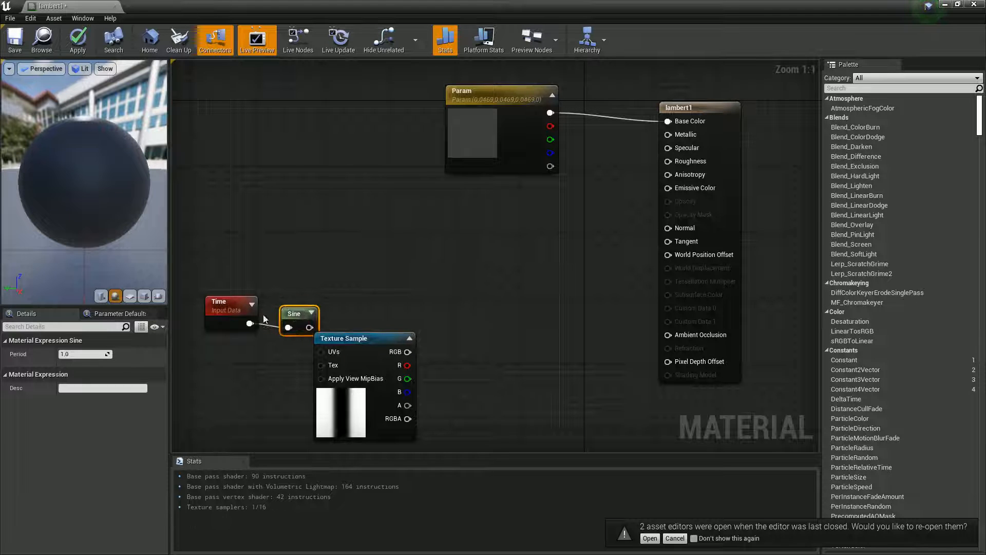
drag(226, 303, 212, 281)
drag(296, 316, 297, 292)
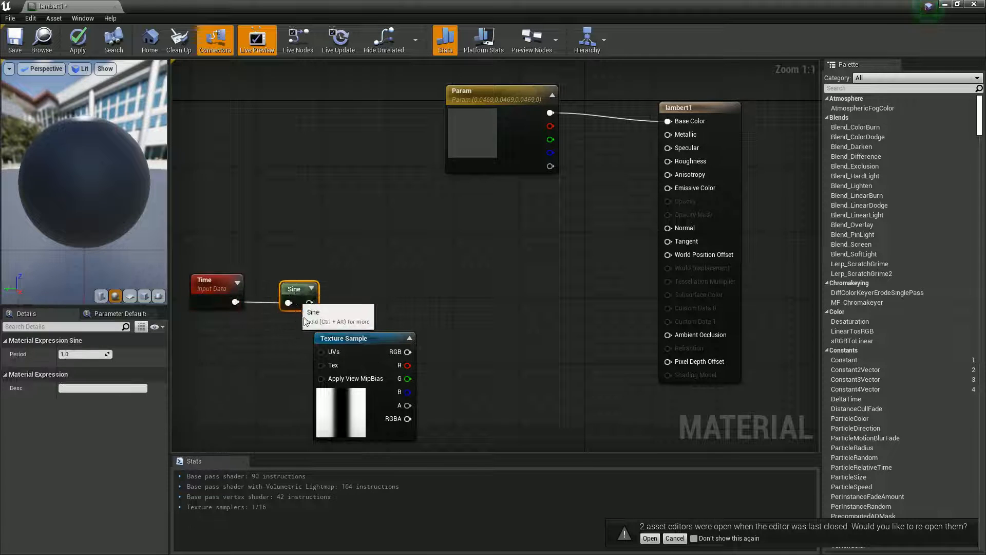
drag(356, 344, 273, 344)
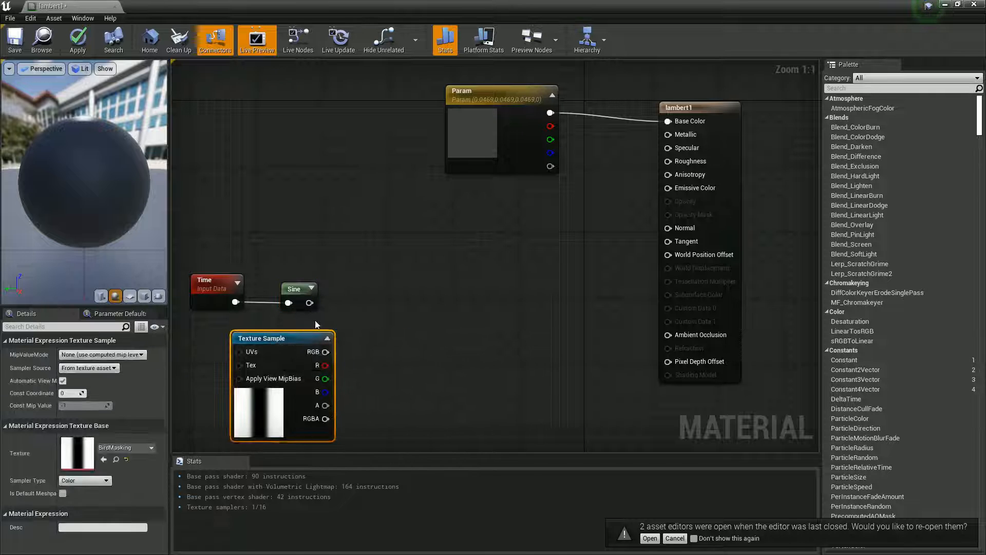
Add a Multiply node that takes the Sine output as A and the Texture Sample RGB as B
click(370, 307)
drag(309, 303, 378, 323)
drag(325, 351, 457, 322)
Add a second Multiply node fed by the first one and set its Const B to 100
click(450, 306)
click(88, 367)
text(100)
key(Return)
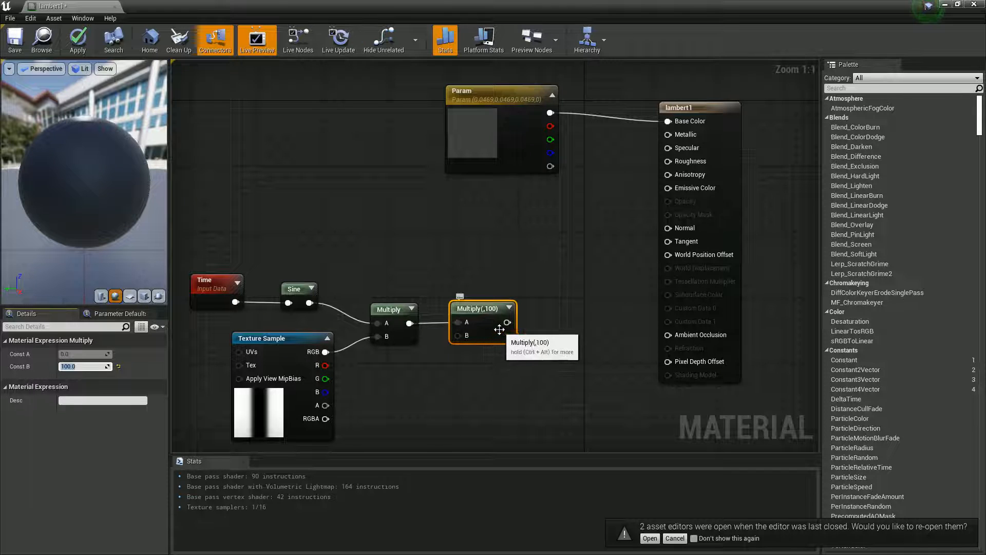
drag(507, 322, 557, 329)
text(flo)
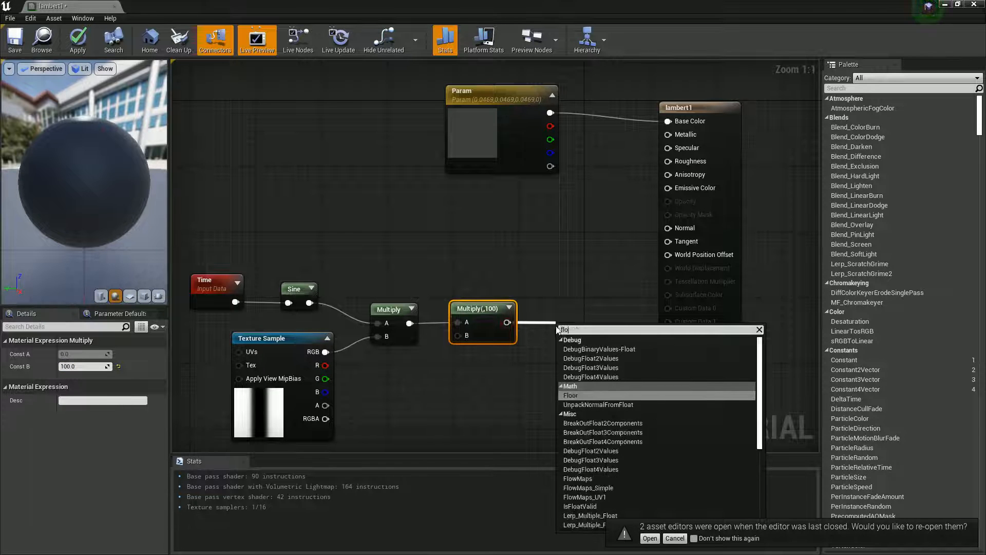
text(at3)
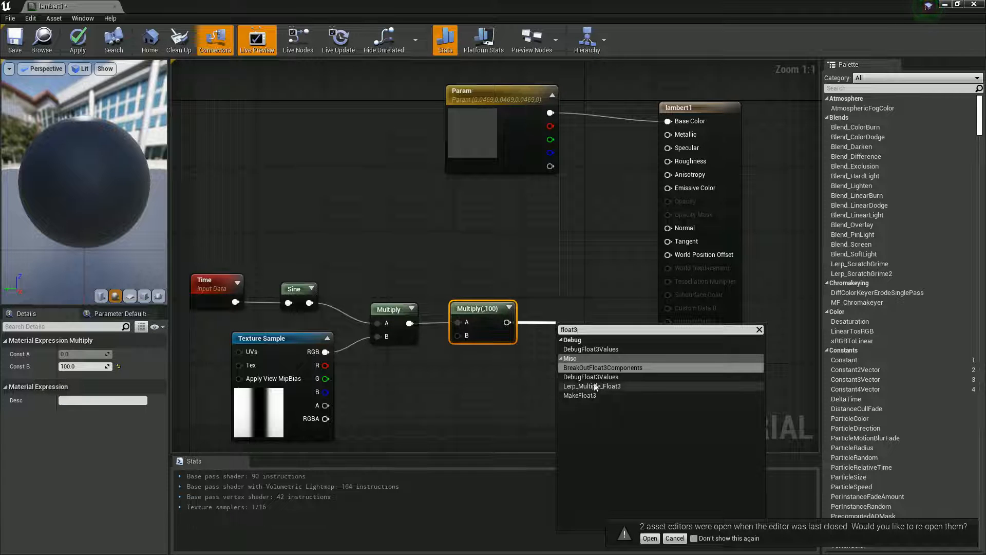
Add a MakeFloat3 node and place it between the second Multiply node and the material output
right_click(547, 349)
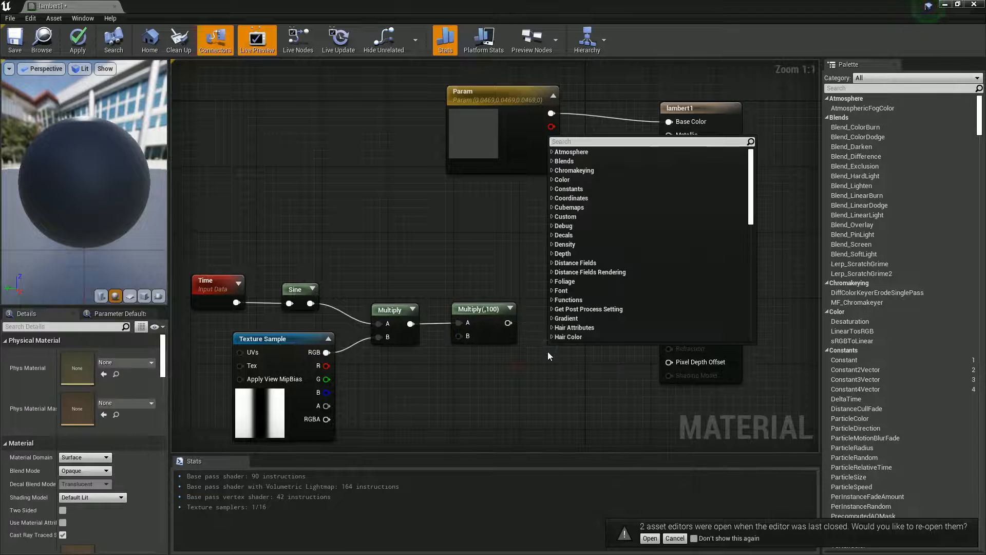
text(float)
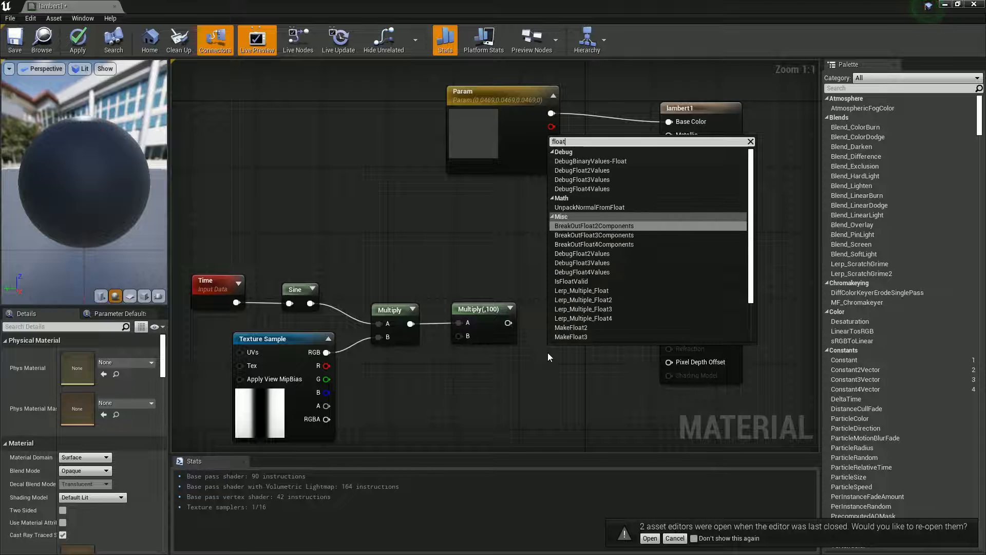
text(3)
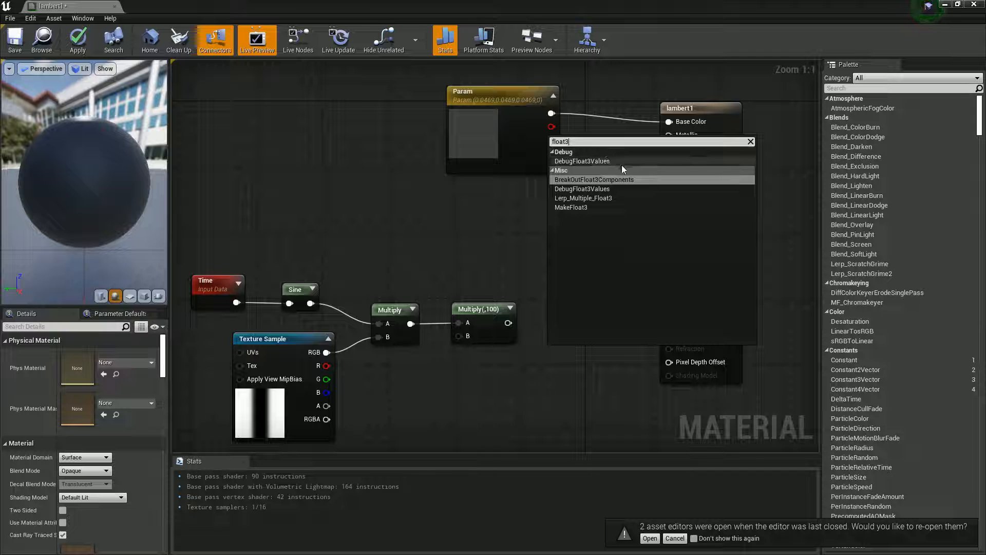
click(587, 208)
drag(568, 320, 560, 294)
Connect the second Multiply's output to MakeFloat3's Z input and its Result to World Position Offset
drag(508, 322, 545, 334)
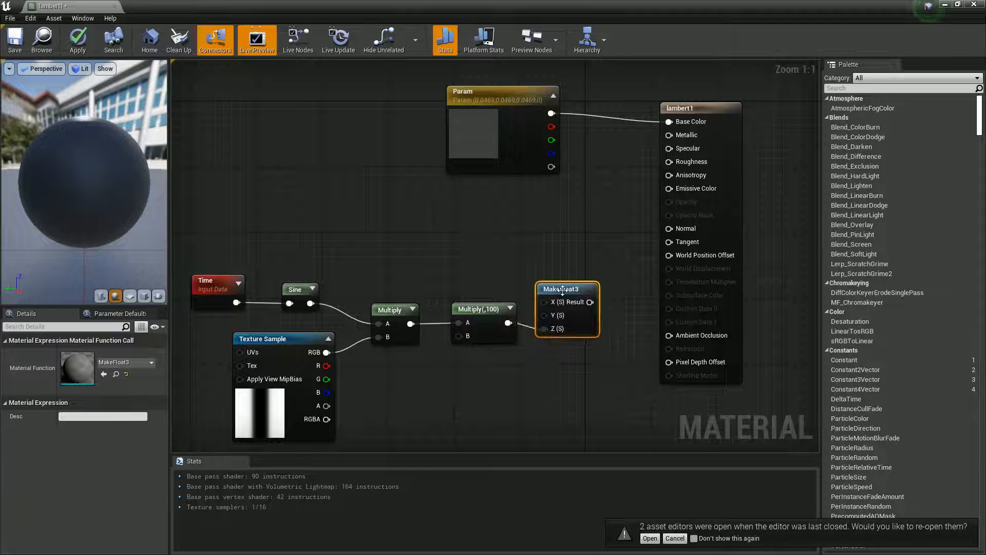
drag(560, 293, 568, 285)
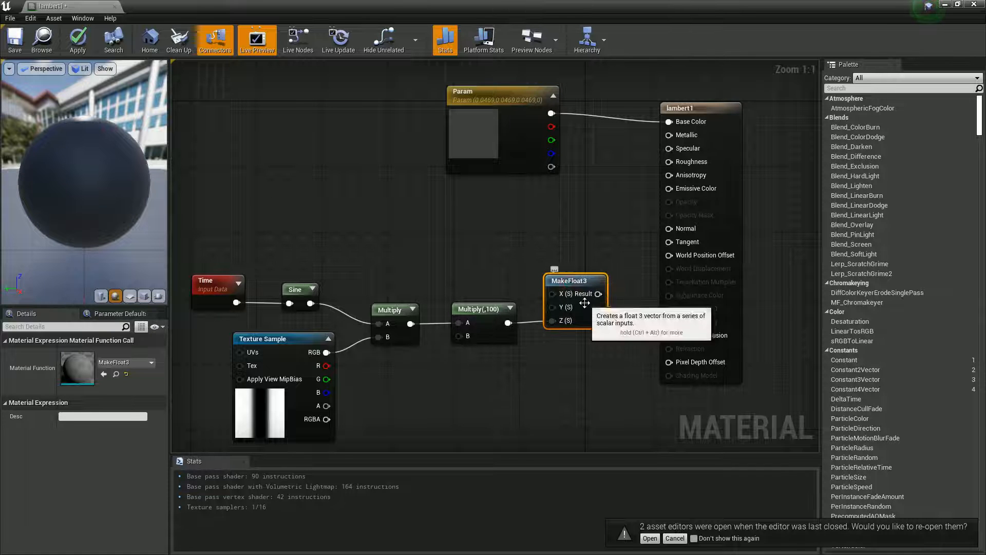
drag(598, 294, 667, 261)
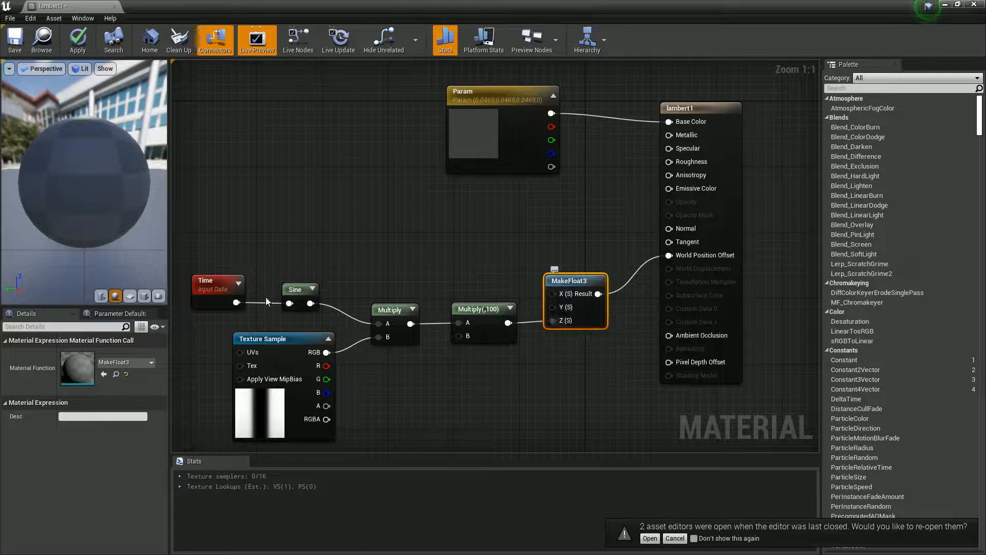
Review both Multiply nodes and examine the bird's wing motion in the level viewport
click(464, 309)
click(378, 310)
click(492, 307)
click(390, 311)
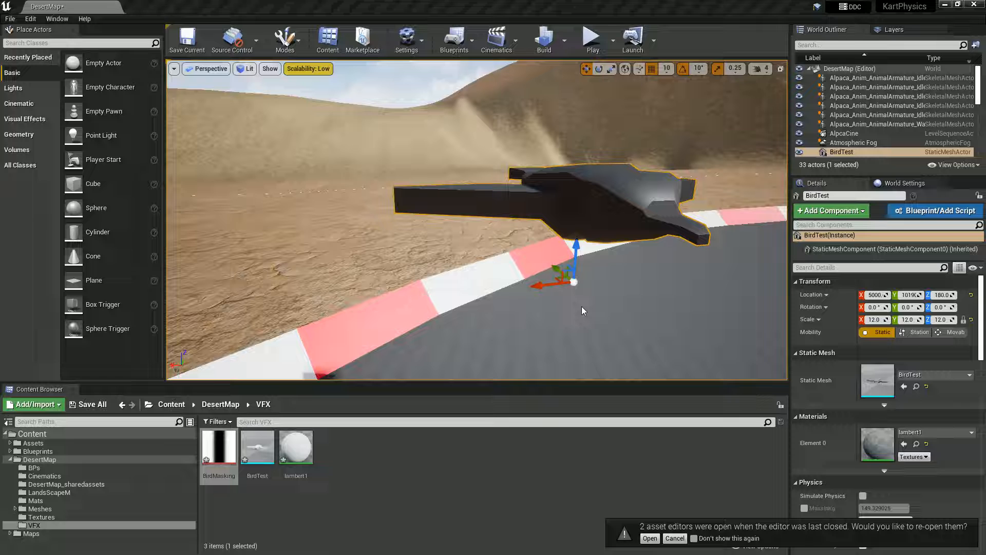
right_drag(582, 311, 561, 282)
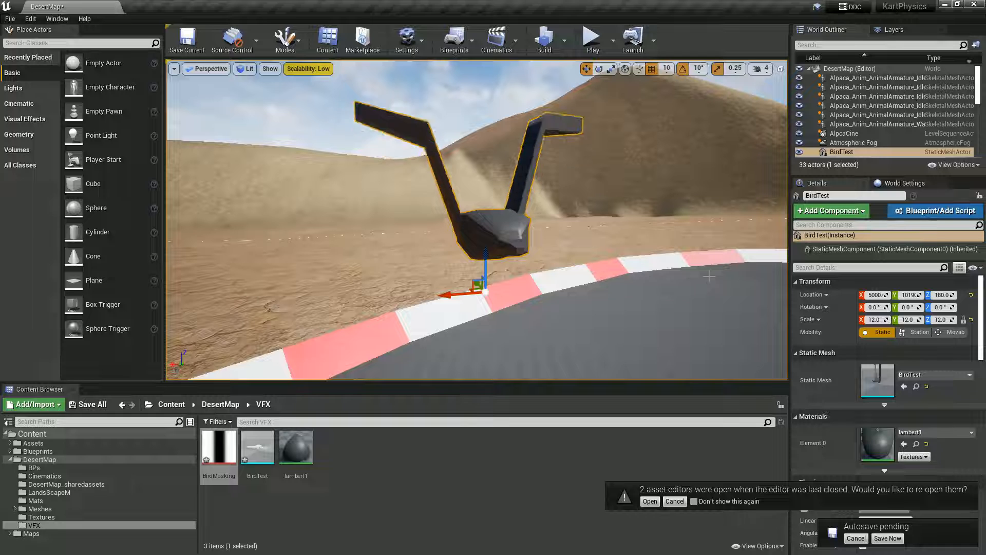
Reopen the bird's lambert1 material to review the Multiply and Sine node settings, and return to the level
double_click(878, 443)
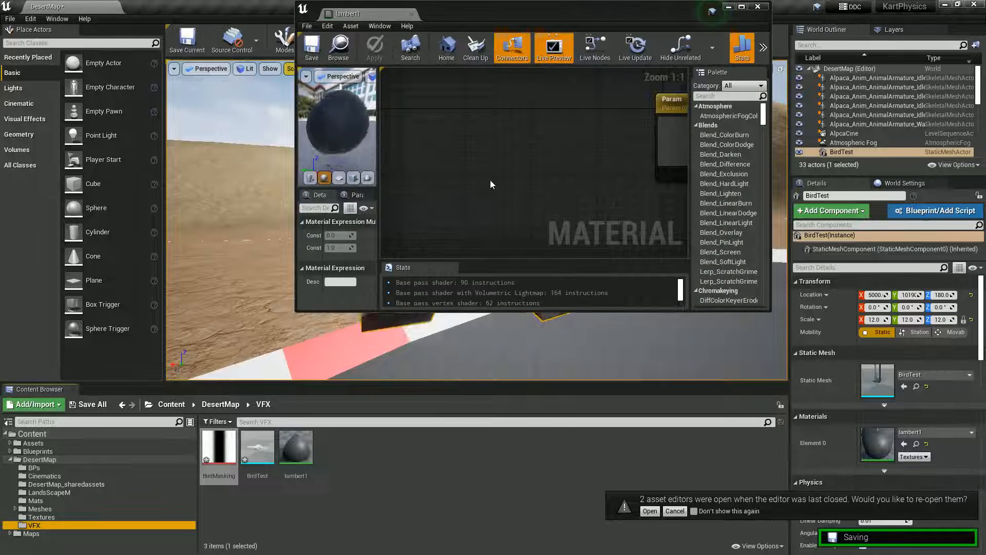
double_click(517, 10)
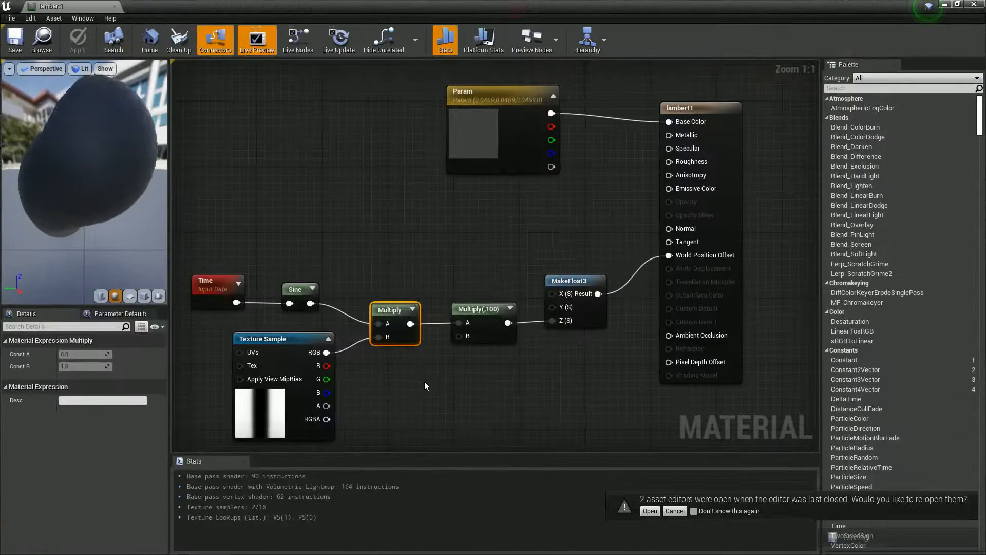
right_drag(425, 382, 476, 355)
click(535, 283)
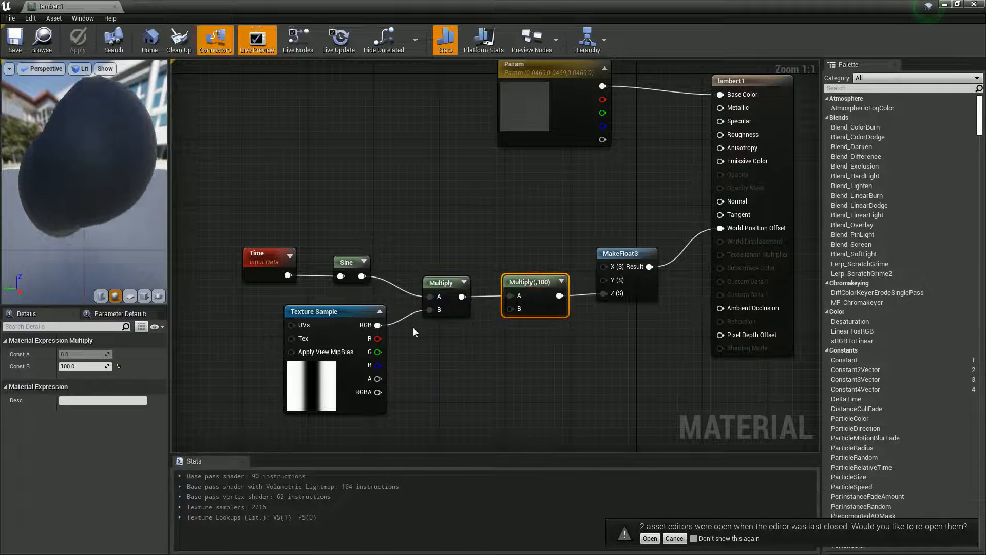
click(351, 263)
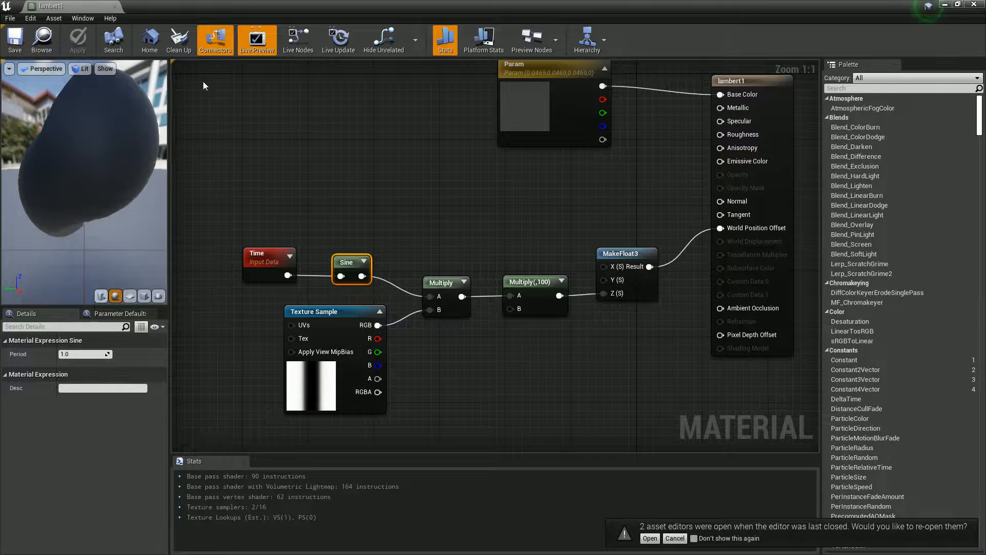
drag(246, 7, 616, 313)
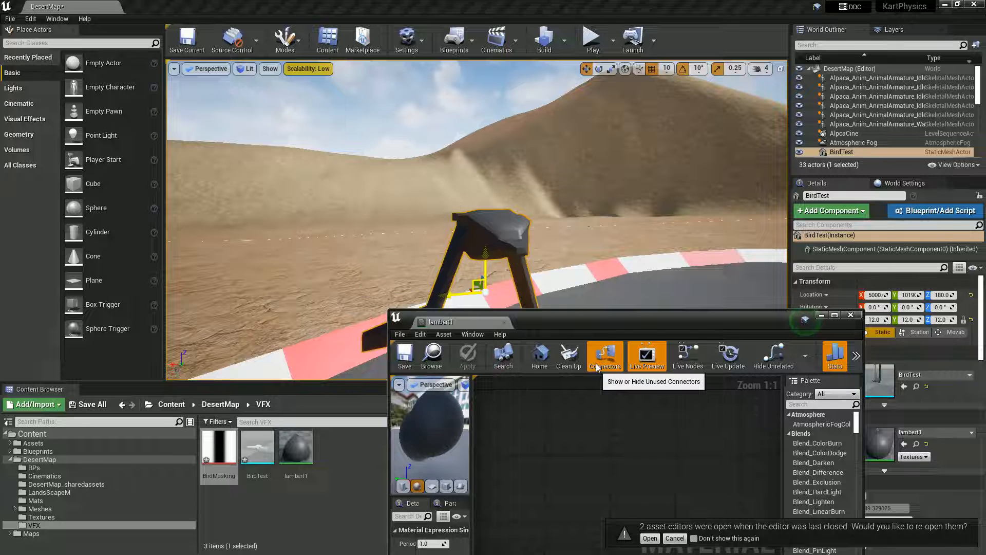
drag(594, 326, 565, 269)
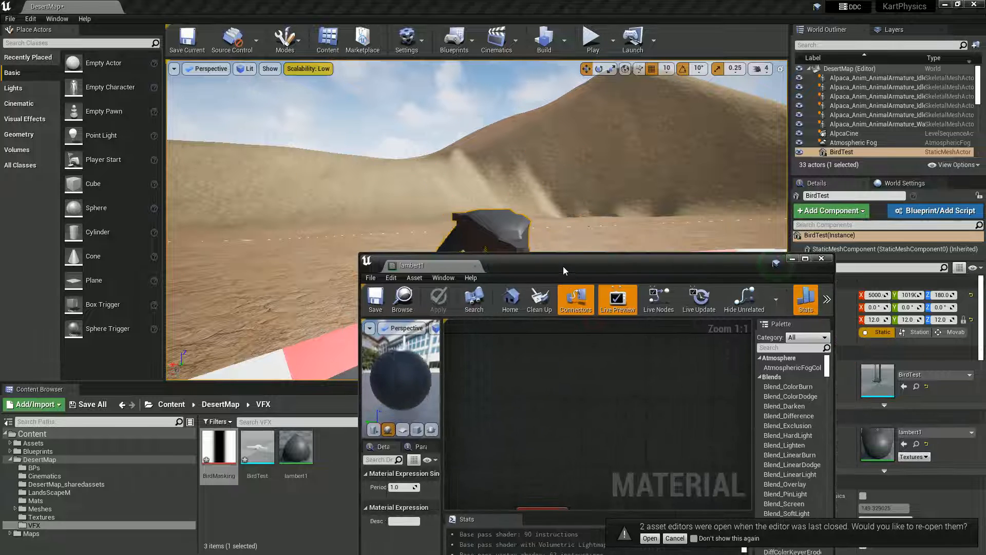
click(790, 255)
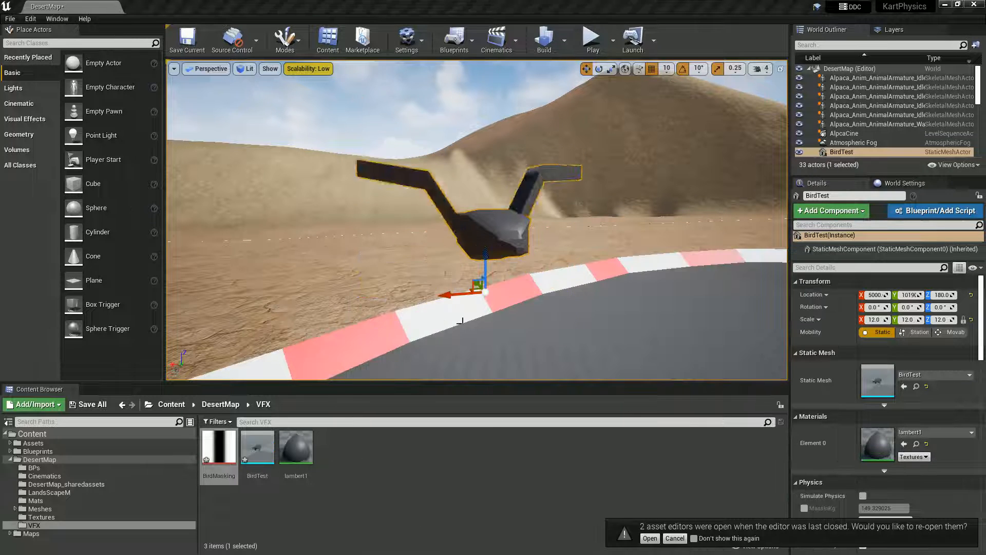
Delete the BirdTest actor from the level
drag(461, 294, 472, 304)
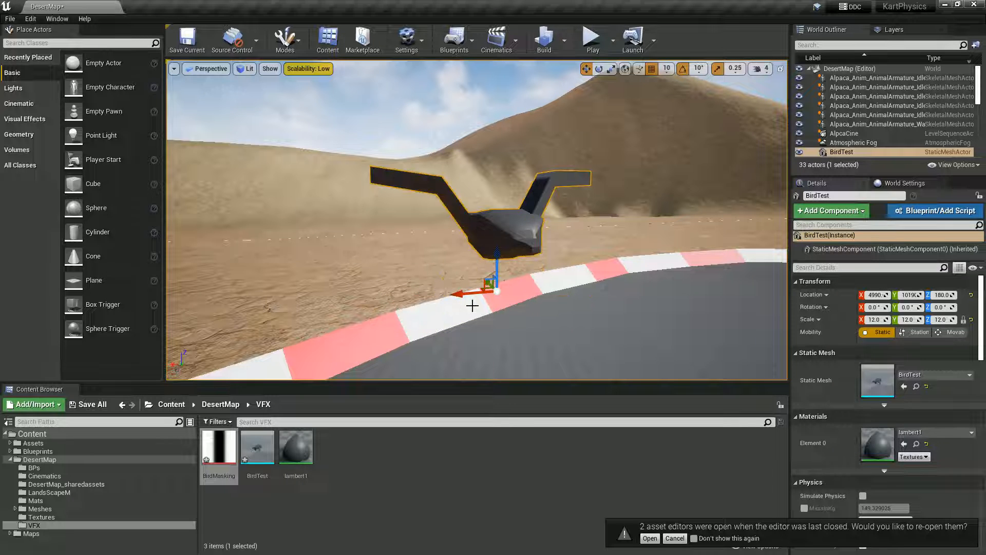
key(Delete)
Create a Particle System named Bird_Party in the VFX folder
right_click(347, 460)
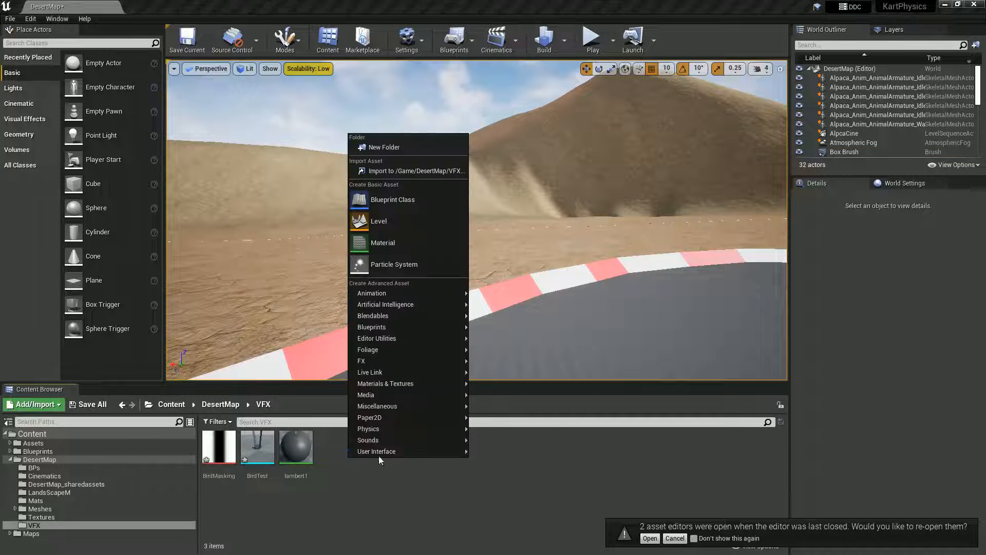
click(415, 263)
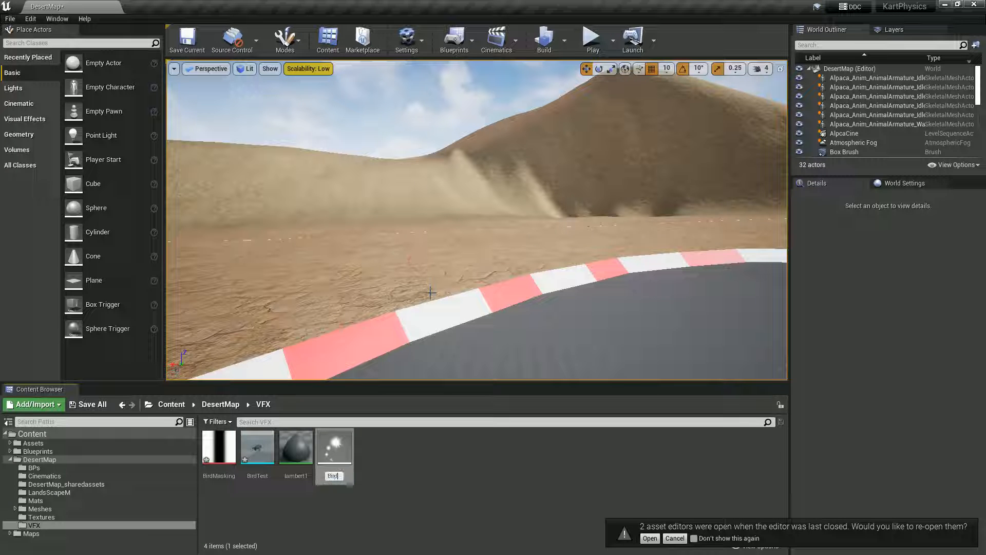
text(Bird_Party)
key(Return)
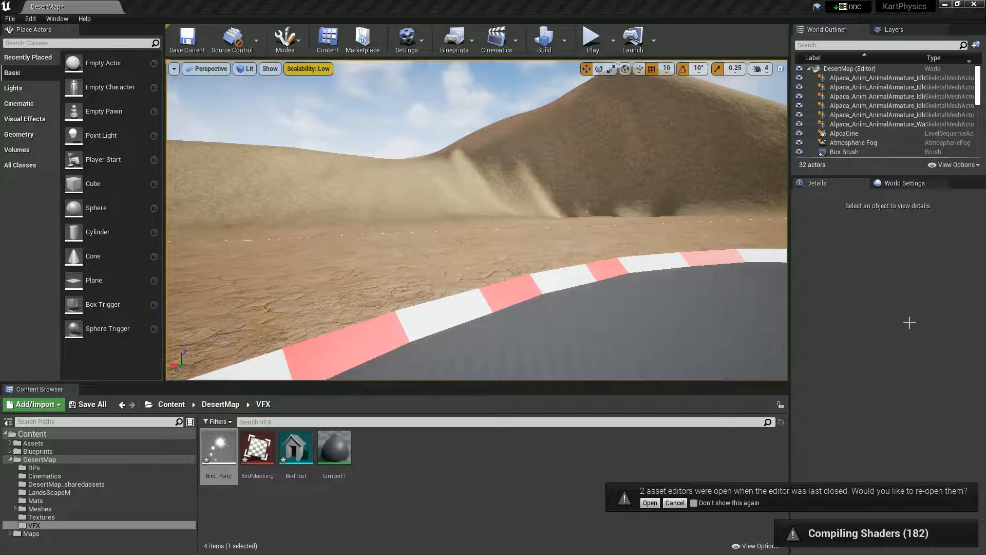
Add a Mesh Data module to the Bird_Party particle emitter and set its mesh to BirdTest
drag(985, 323, 609, 84)
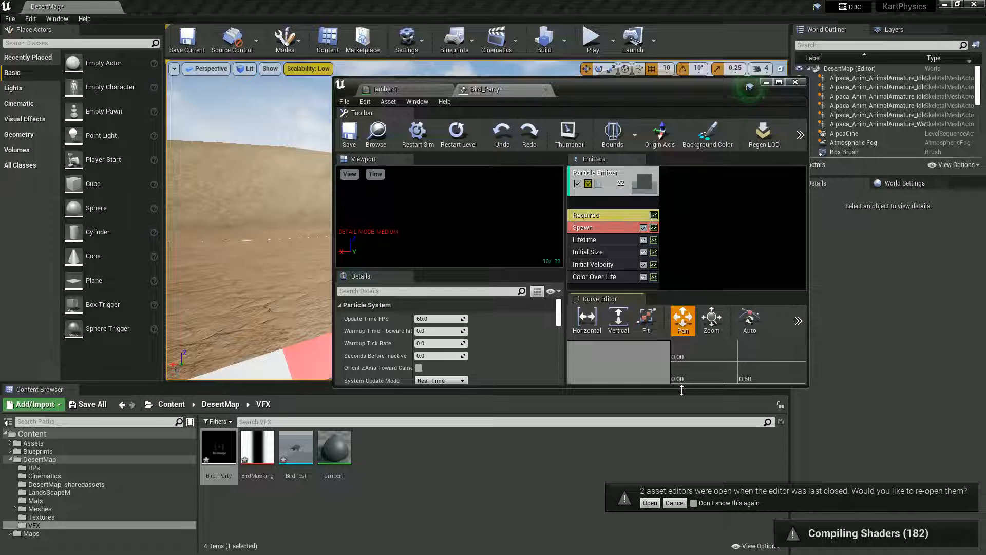
drag(677, 387, 670, 475)
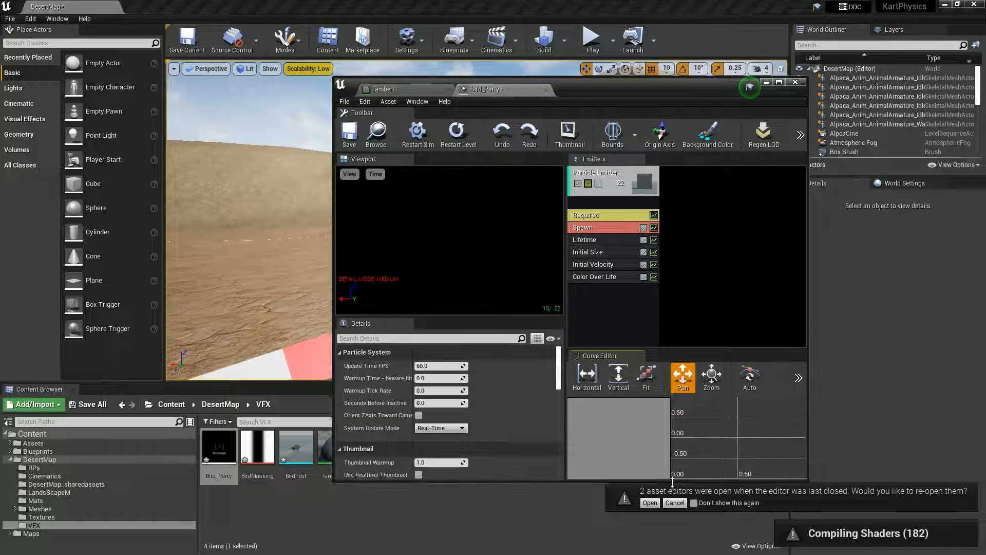
right_click(610, 308)
mouse_move(648, 85)
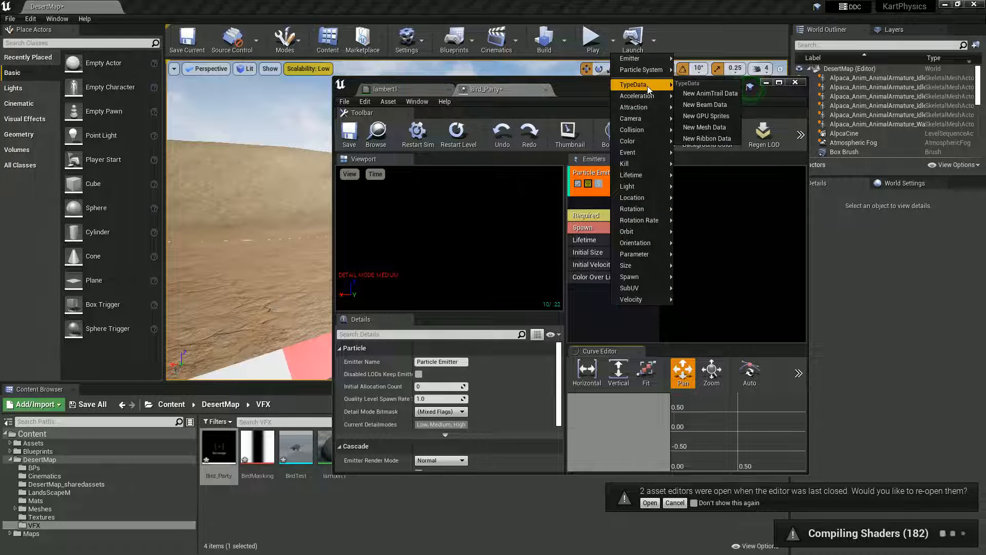
click(705, 127)
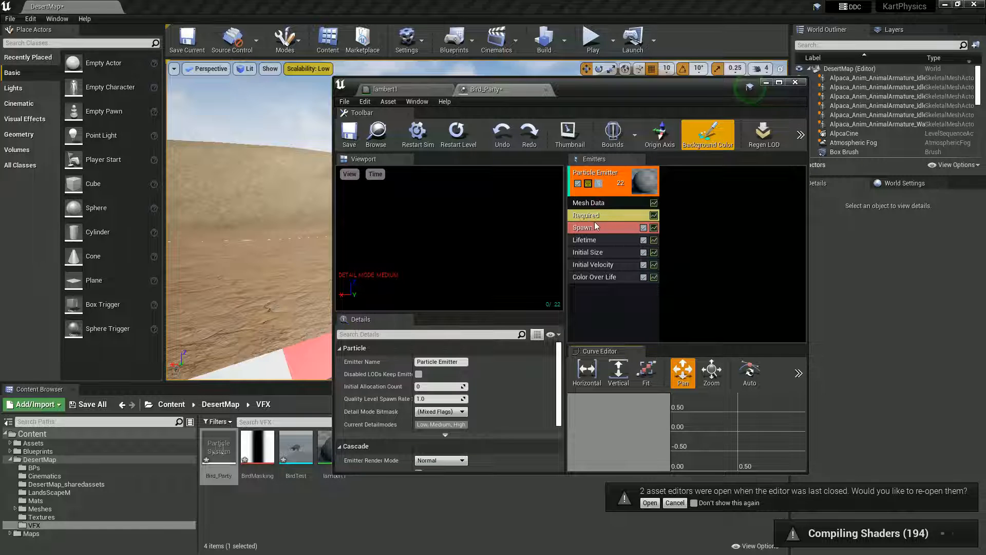
click(591, 203)
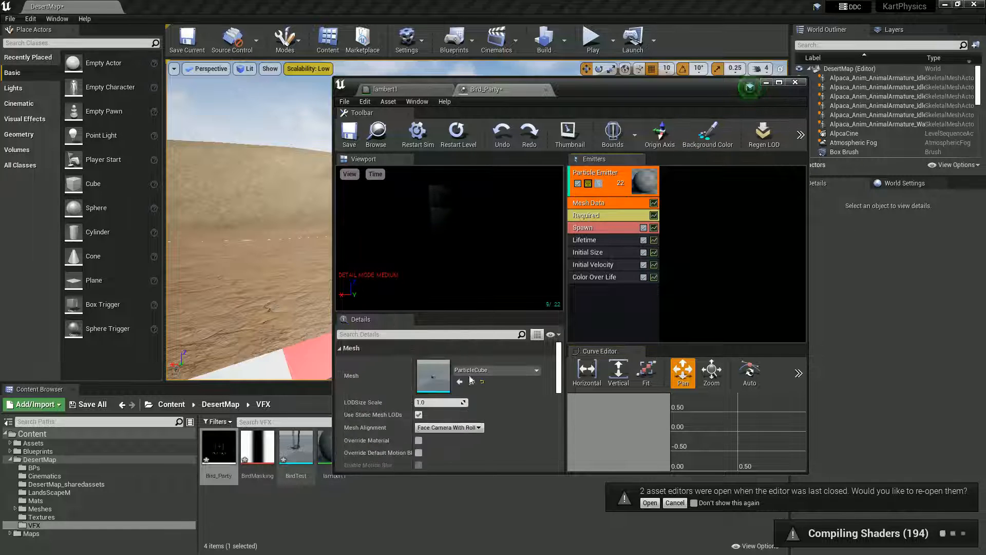
drag(296, 447, 436, 379)
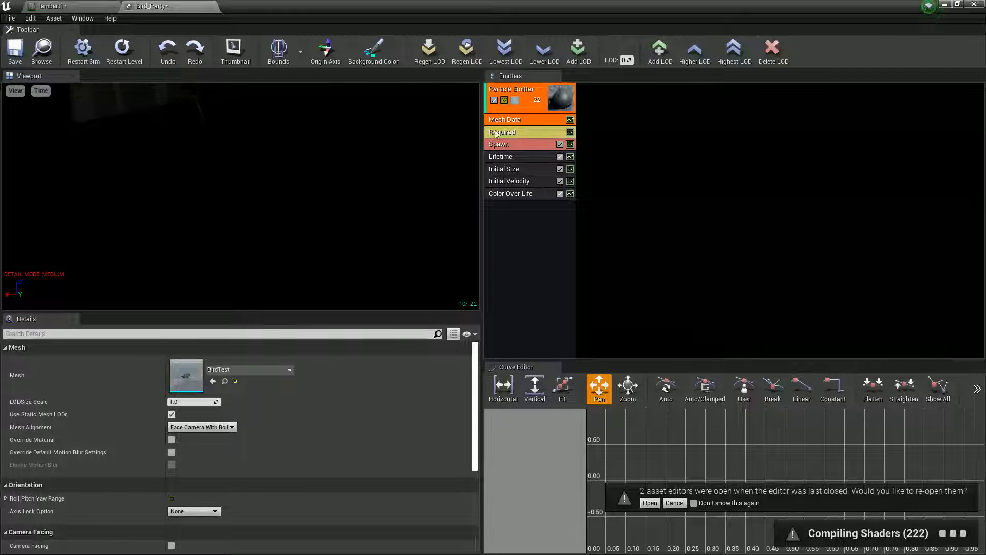
Set the emitter's constant spawn rate to 4
click(508, 143)
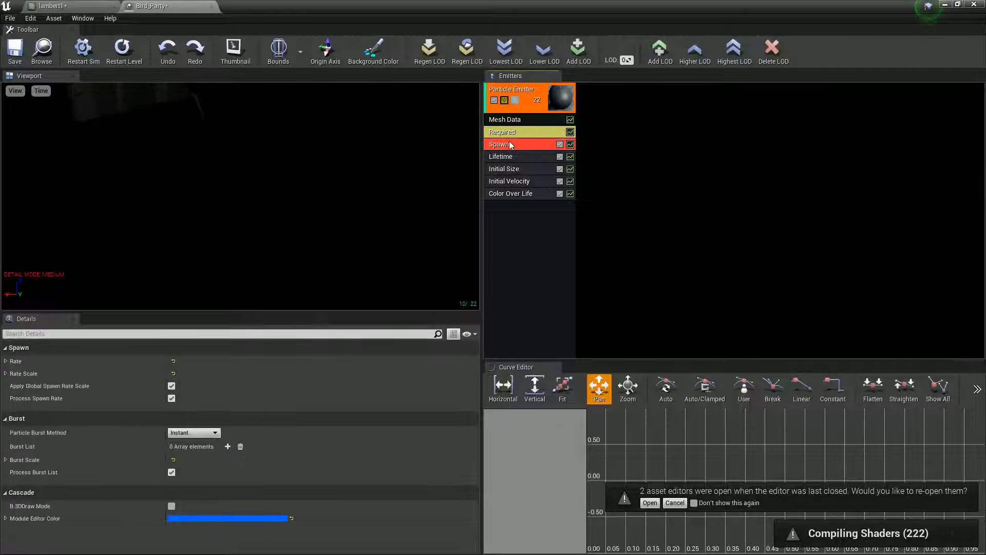
click(6, 362)
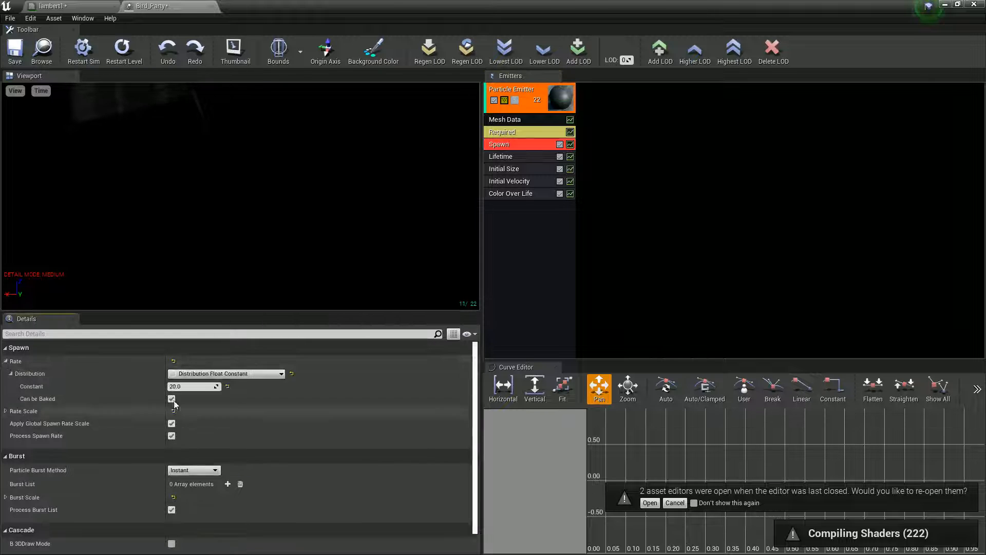
text(4)
key(Return)
Set both the minimum and maximum particle lifetime to 20
click(506, 158)
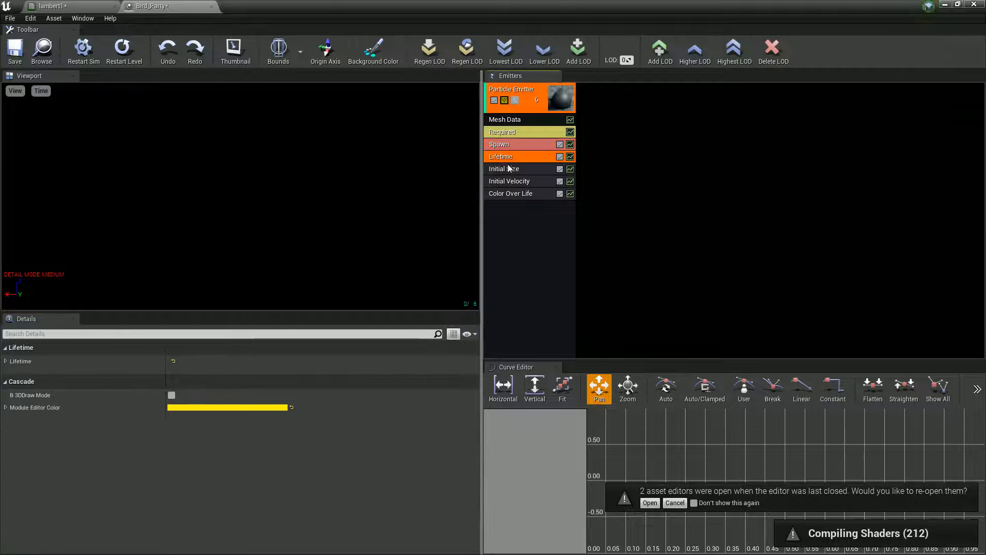
click(6, 362)
click(190, 387)
text(20)
click(190, 395)
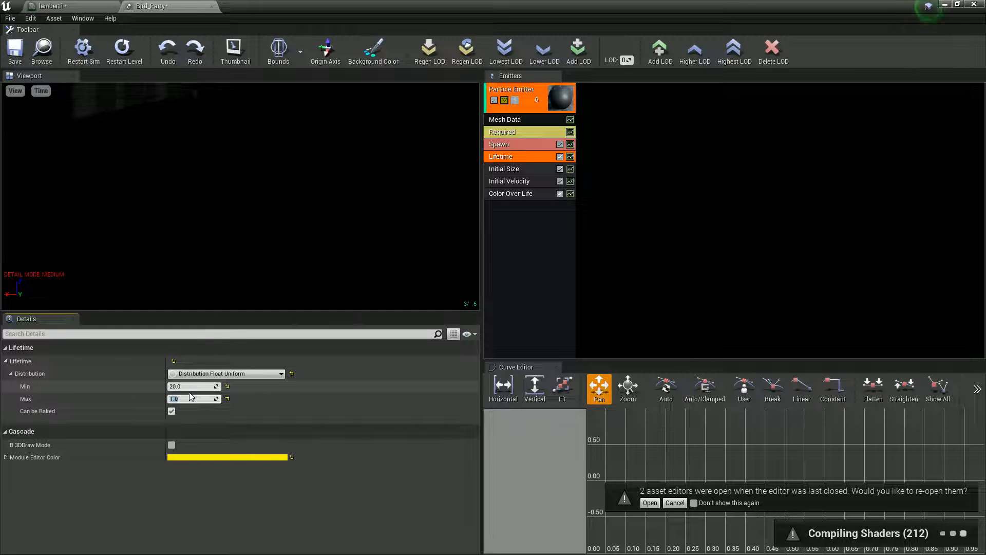
text(20)
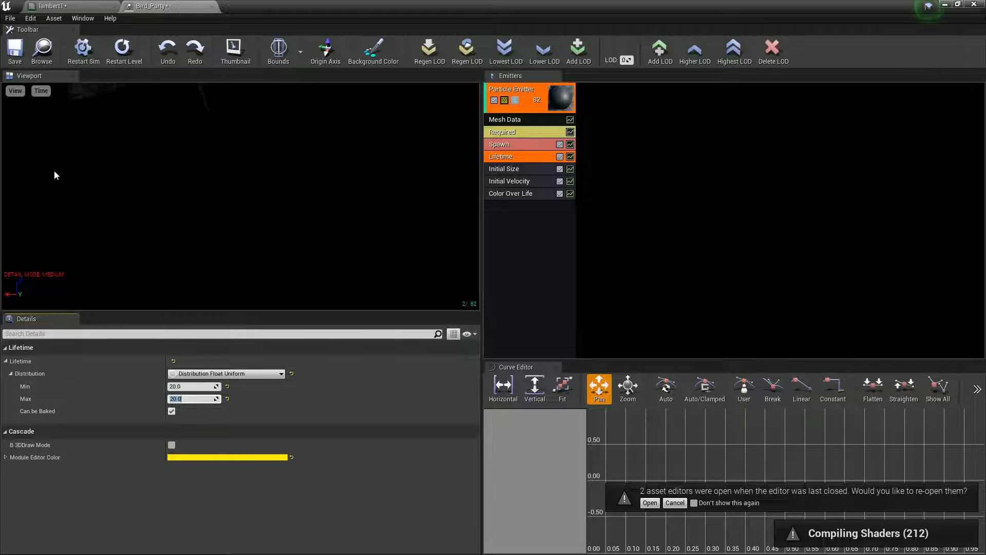
Open the Emitter Loops value of the emitter's Required module for editing
click(512, 132)
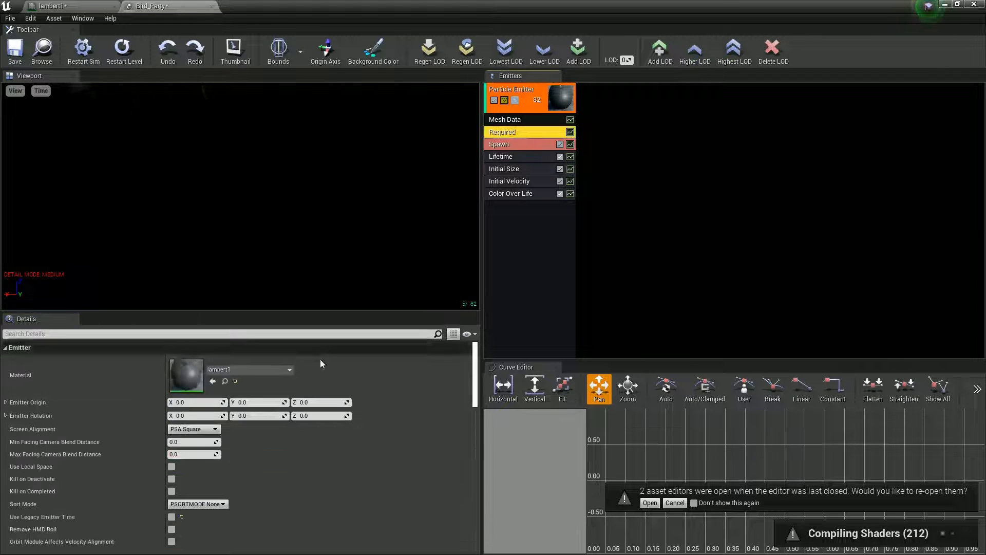
scroll(116, 462, down, 6)
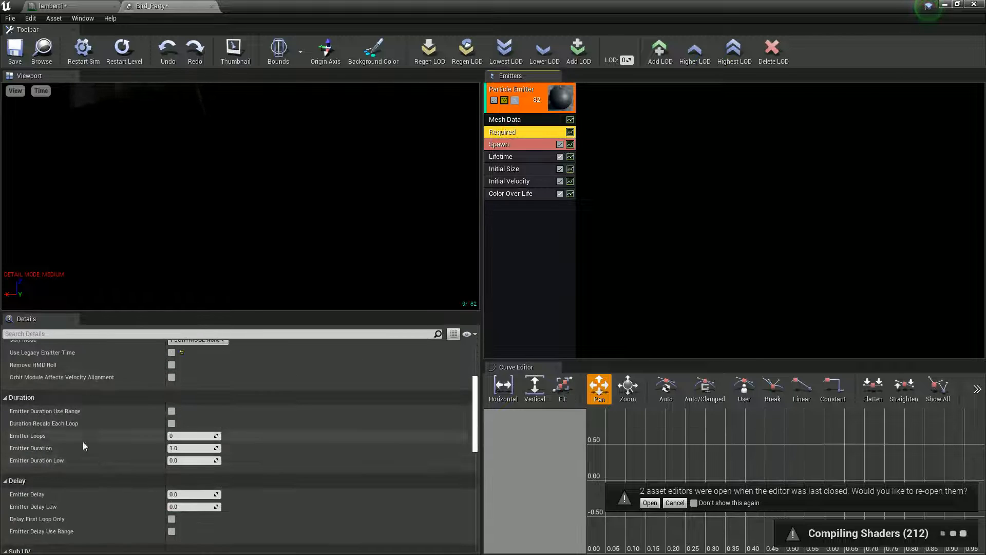
click(175, 437)
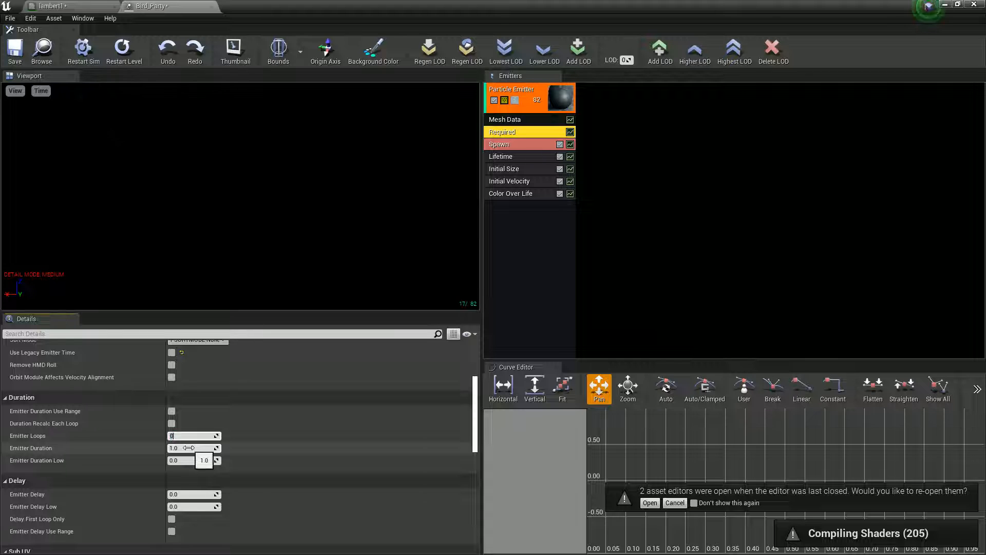
Set the Initial Velocity maximum to X 20, Y 100, Z 20 and the minimum to X -20, Y 200, Z -20
click(521, 181)
click(5, 361)
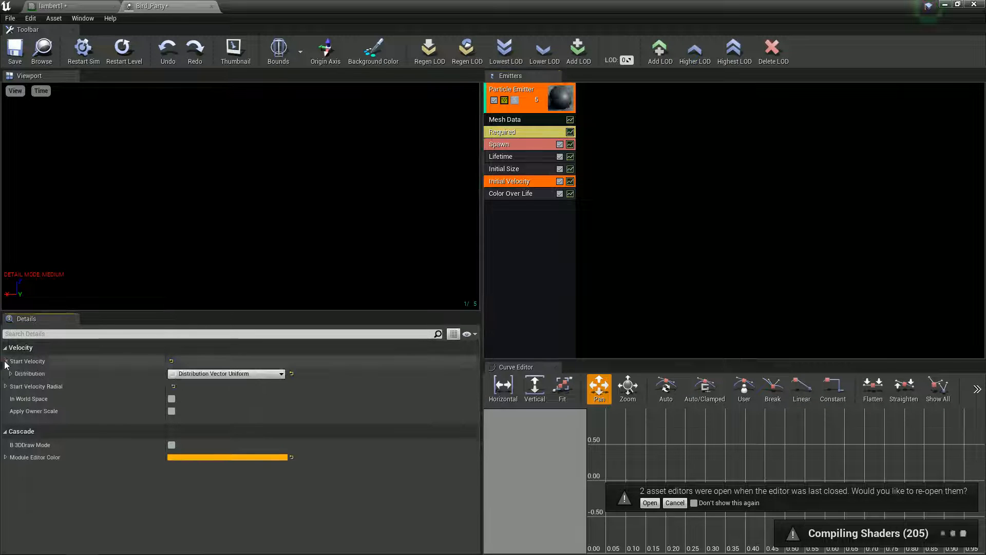
click(10, 374)
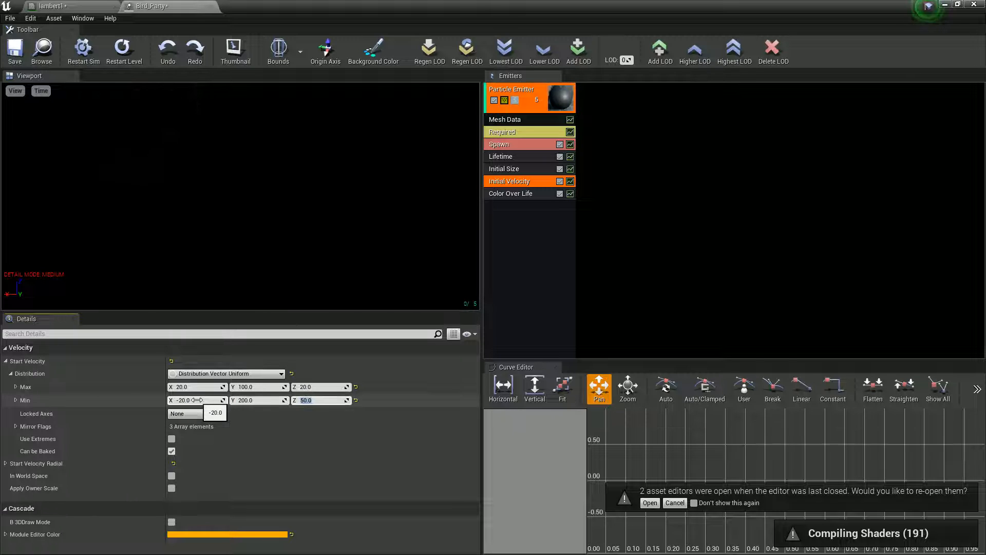
text(20.0)
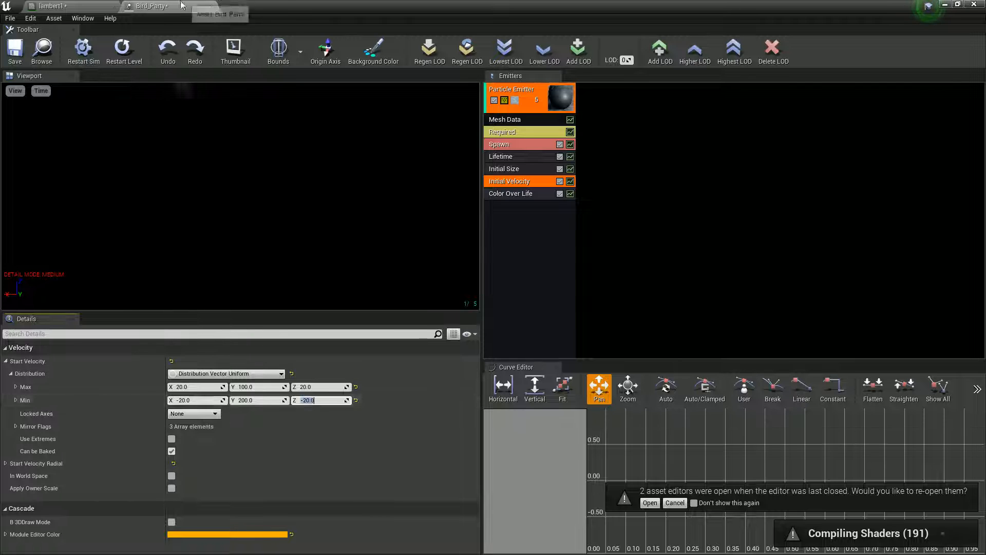
Switch to the DesertMap level and place the Bird_Party particle system on the race track
drag(270, 10, 964, 145)
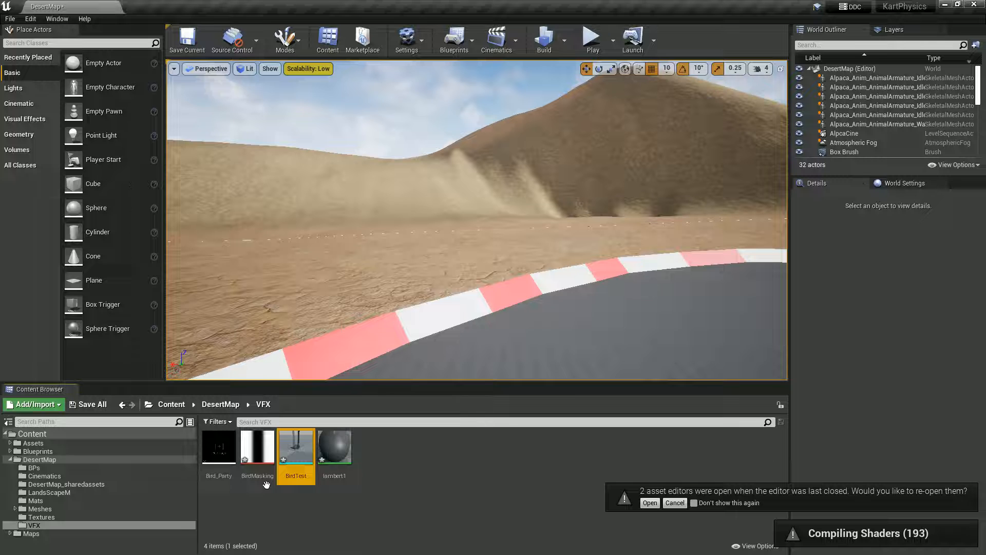
mouse_move(418, 360)
right_down()
mouse_move(409, 380)
mouse_move(412, 371)
right_up()
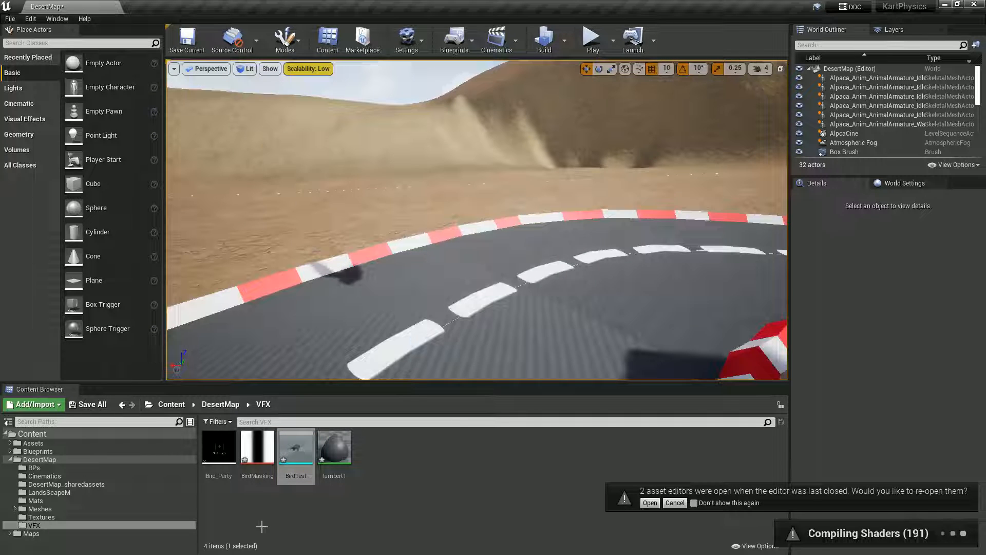
drag(219, 447, 473, 297)
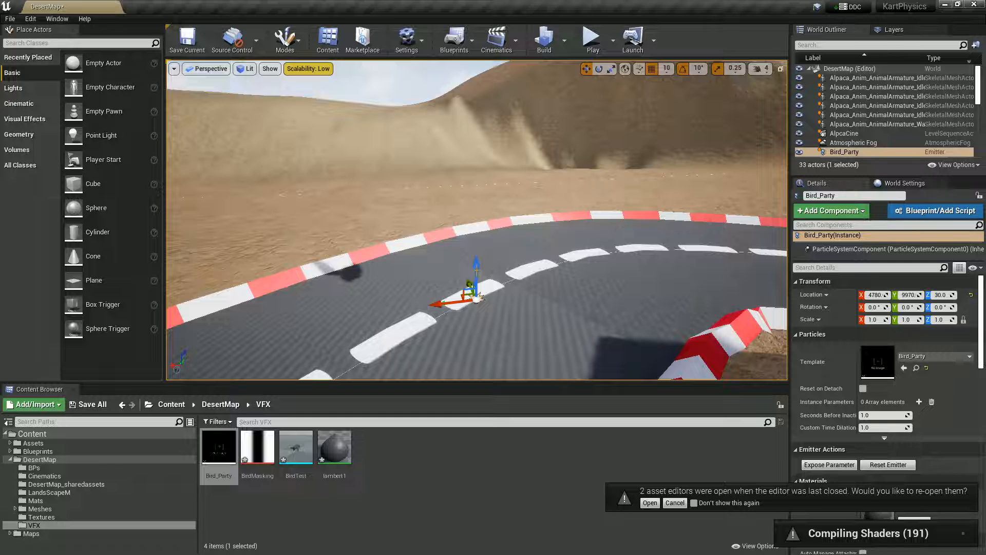
Raise the placed Bird_Party emitter above the track to a Z location of 420
drag(476, 270, 492, 192)
key(a)
mouse_move(492, 193)
right_down()
mouse_move(586, 144)
mouse_move(606, 206)
mouse_move(647, 200)
mouse_move(596, 221)
mouse_move(603, 201)
mouse_move(593, 182)
mouse_move(540, 198)
mouse_move(498, 179)
right_up()
key(a)
key(s)
key(d)
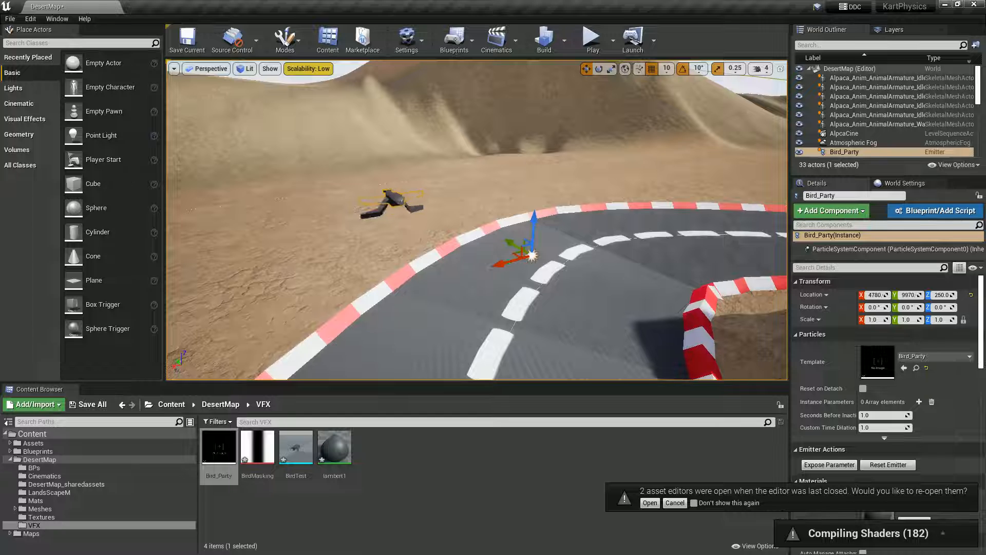
drag(534, 226, 536, 181)
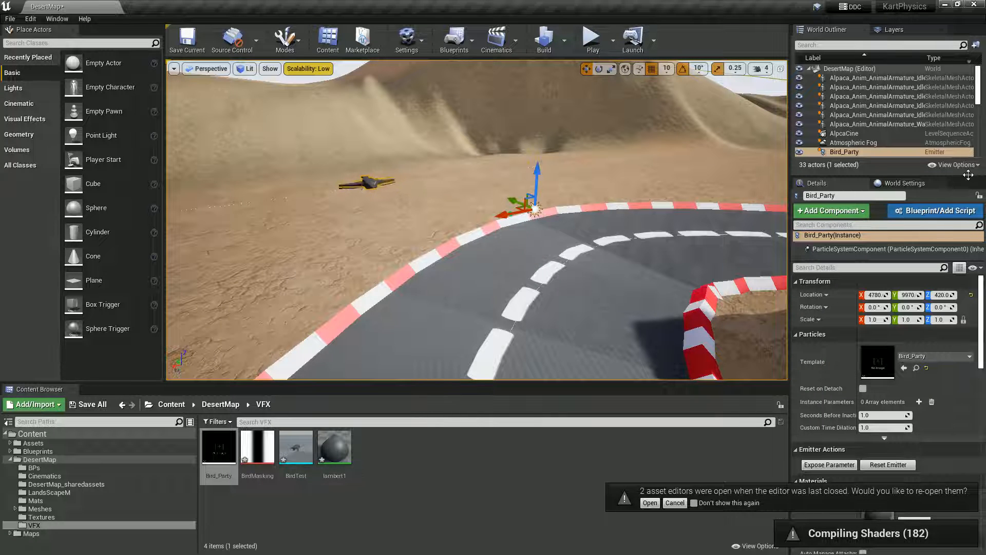
In the Bird_Party particle editor, set the Initial Velocity's Y maximum to -200 and Y minimum to -400
drag(968, 175, 458, 5)
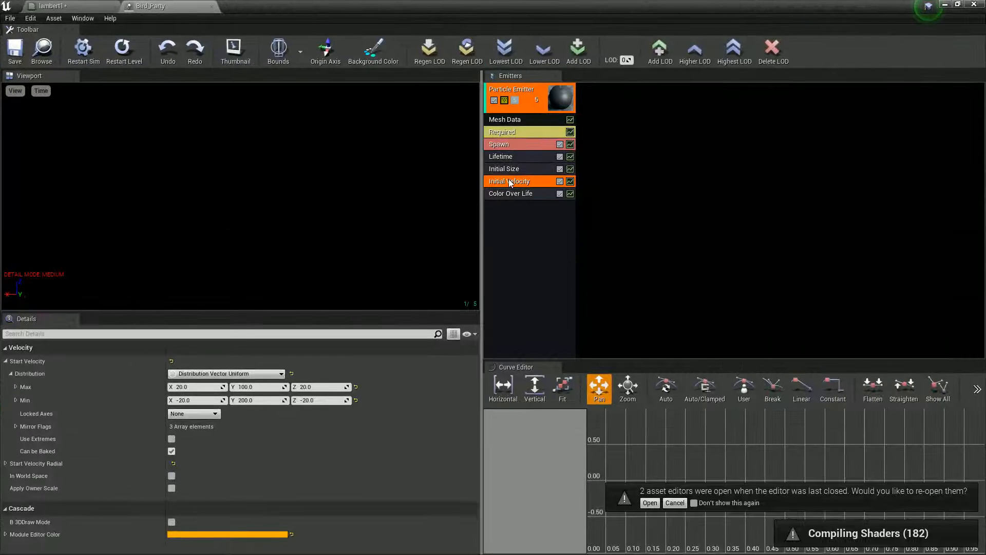
text(-2)
click(264, 400)
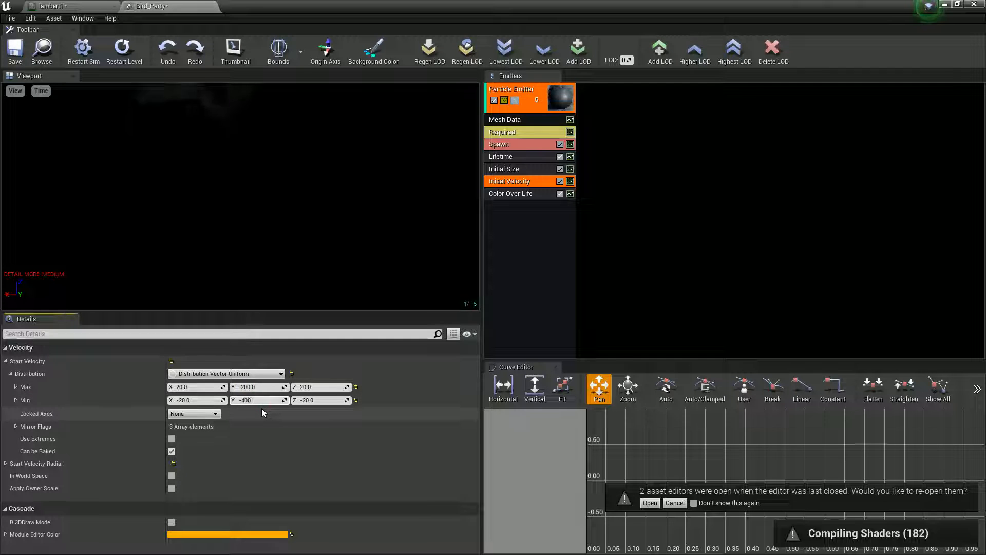
Add a Sphere location module to the emitter and set its constant start radius to 200
click(510, 236)
right_click(510, 226)
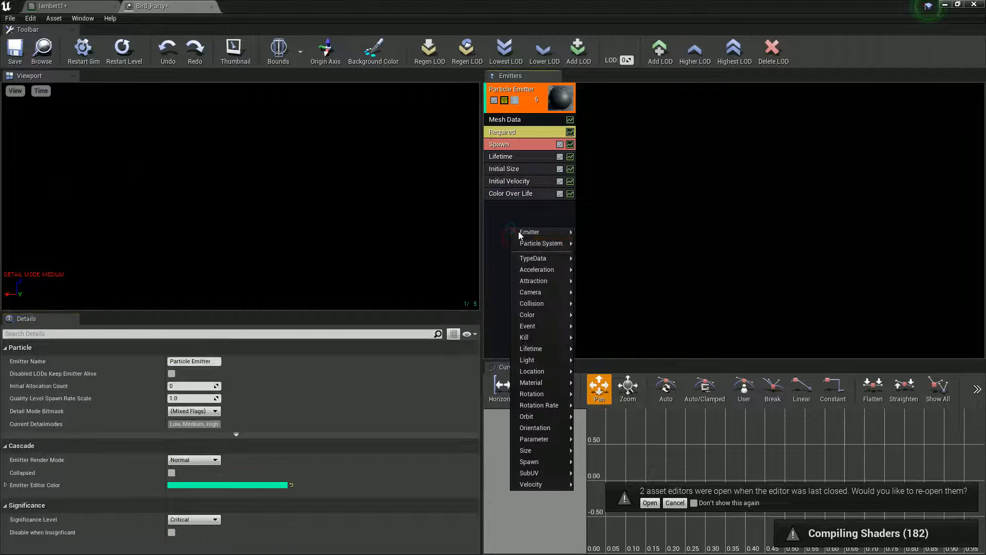
mouse_move(537, 372)
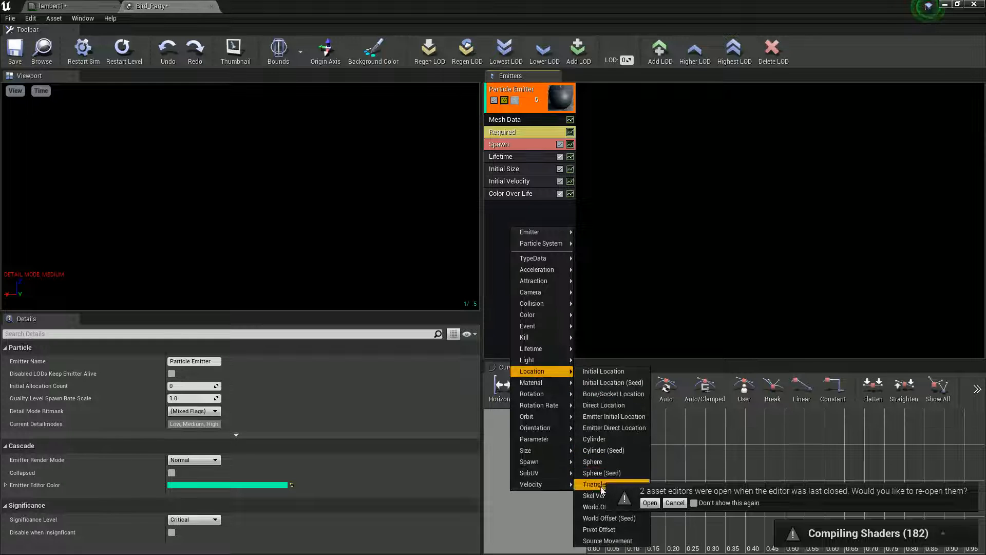
click(593, 461)
click(513, 207)
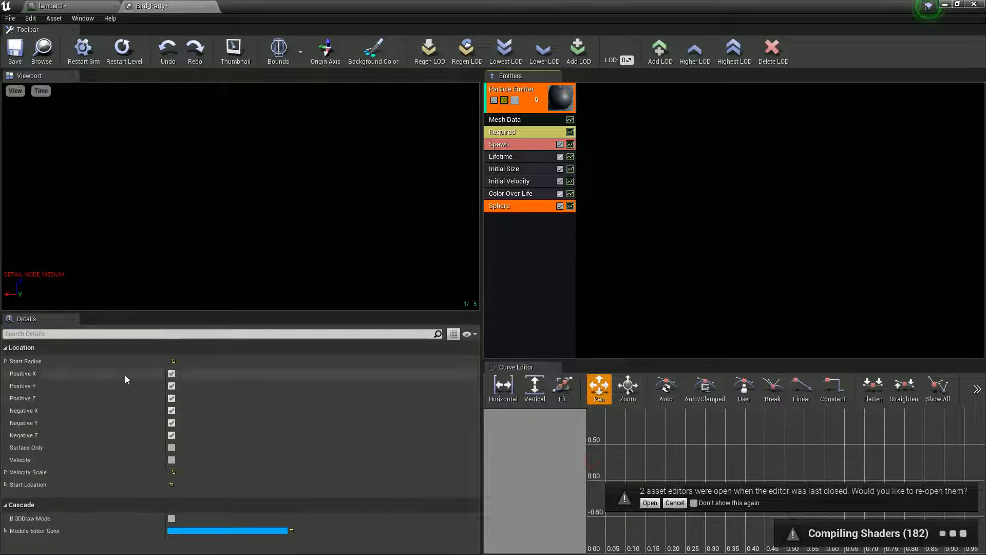
click(11, 374)
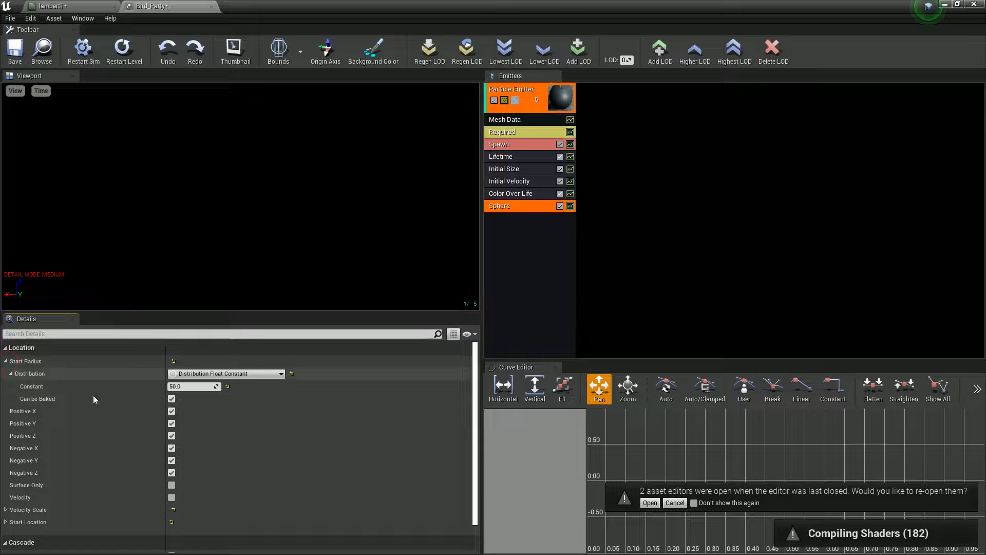
click(194, 386)
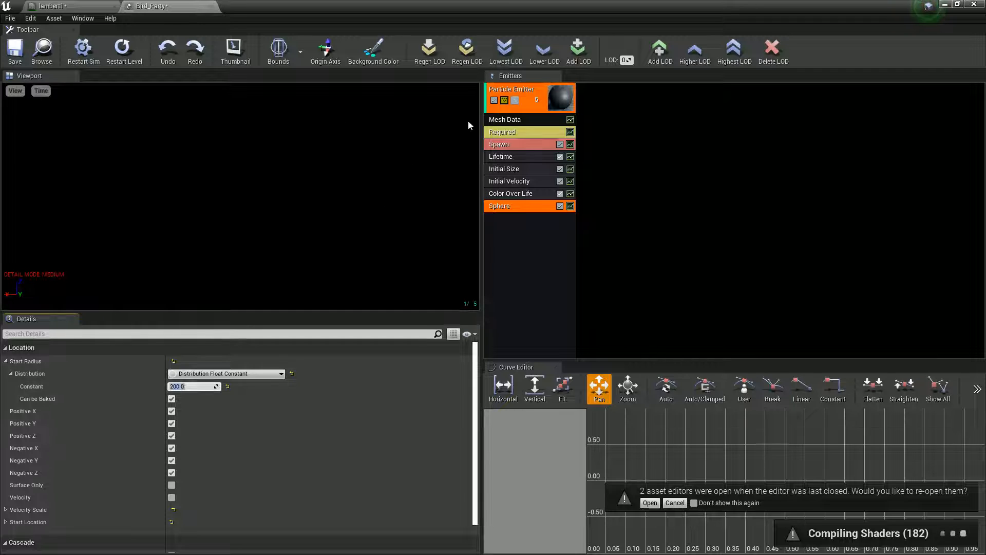
Set the emitter's constant spawn rate to 8 and save the Bird_Party particle system
click(506, 144)
click(195, 386)
text(8)
key(Return)
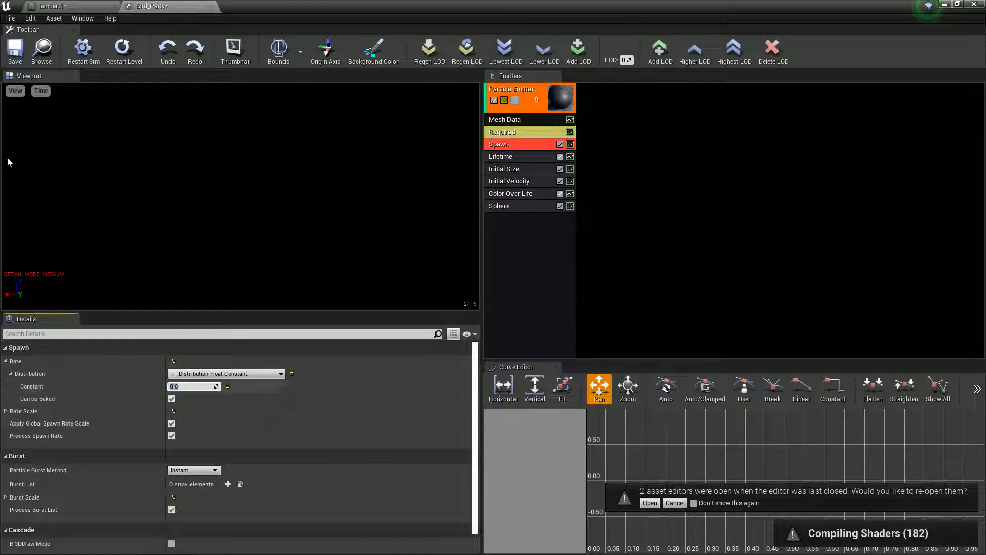
click(15, 52)
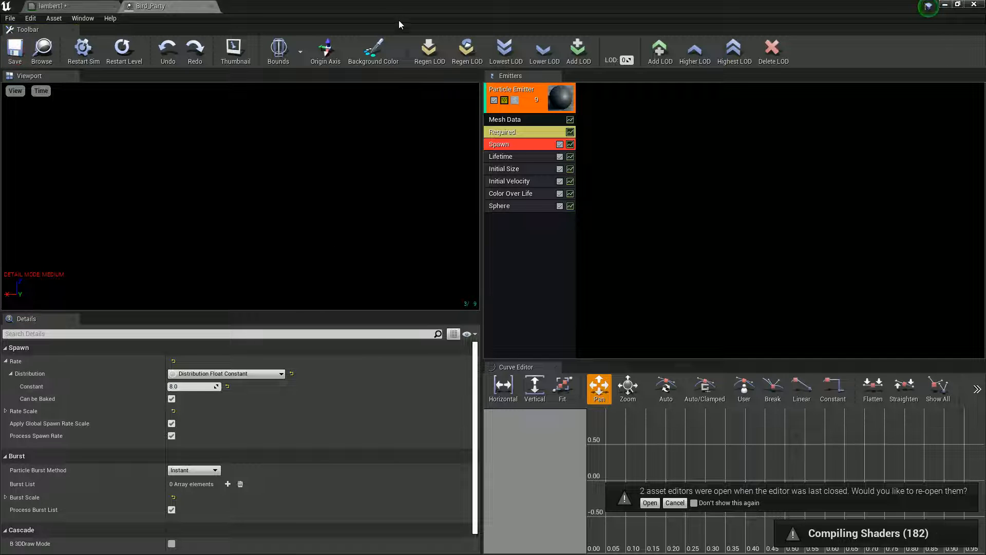
Return to the level and move the Bird_Party emitter to Y 9980 and up to Z 640
drag(378, 8, 985, 129)
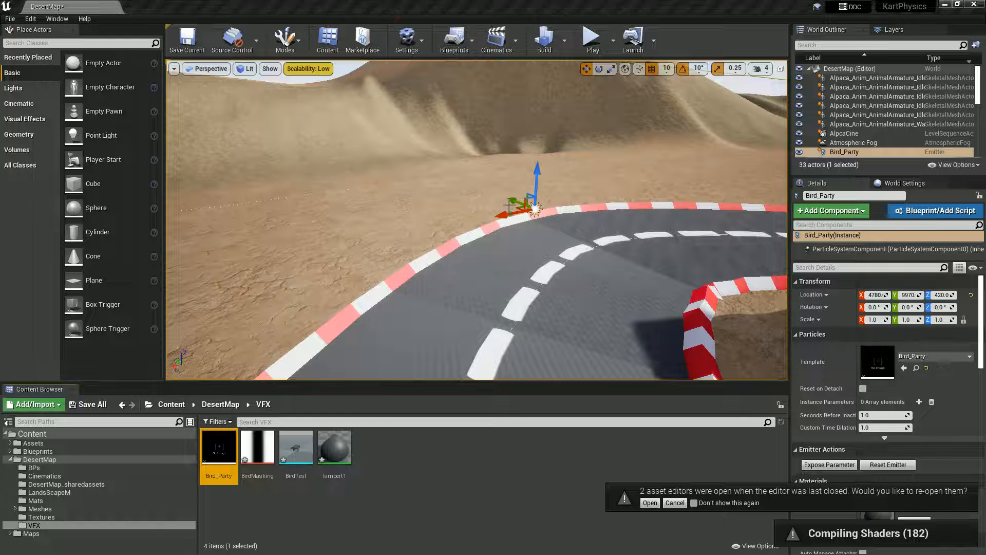
drag(512, 199, 510, 199)
right_drag(510, 200, 478, 208)
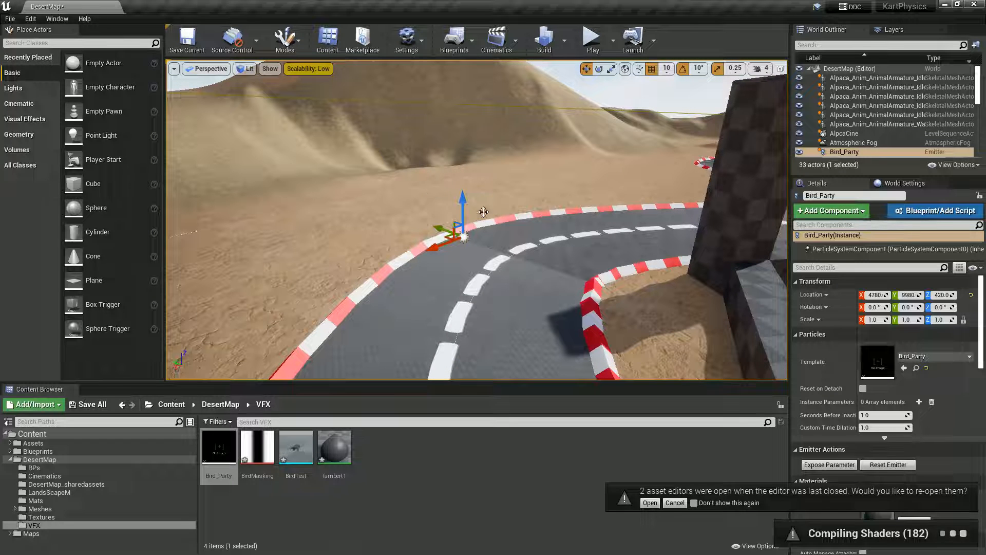
drag(463, 212, 469, 113)
drag(468, 165, 468, 151)
right_drag(455, 198, 461, 173)
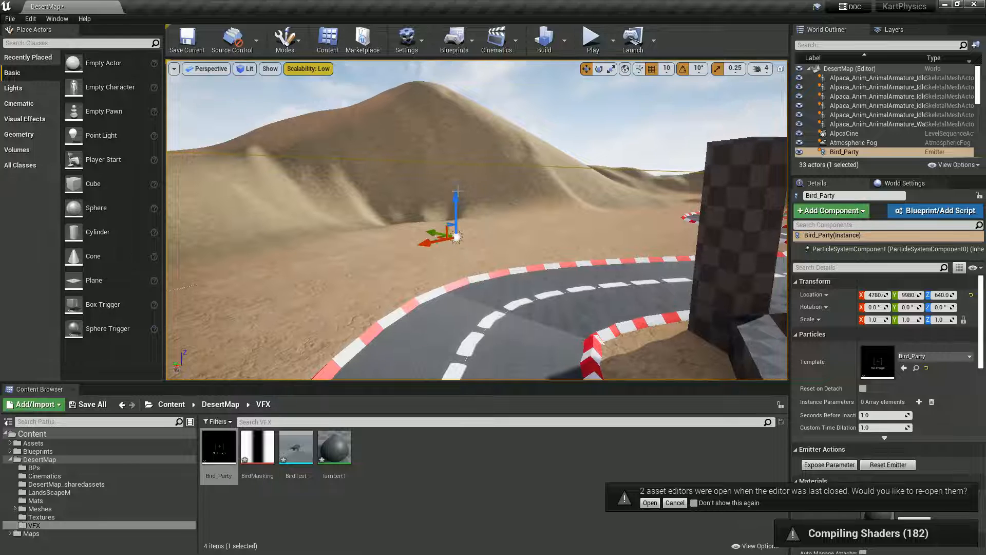
mouse_move(452, 220)
right_down()
mouse_move(593, 205)
mouse_move(524, 233)
mouse_move(451, 225)
right_up()
key(d)
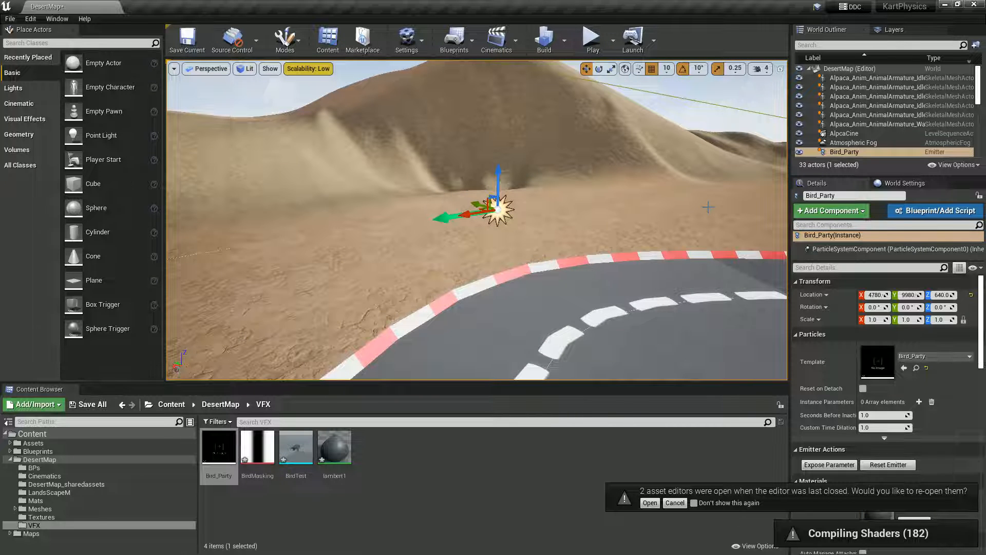
Return to the Bird_Party particle editor, add a Velocity/Life module to the emitter and open its settings
drag(985, 88, 819, 1)
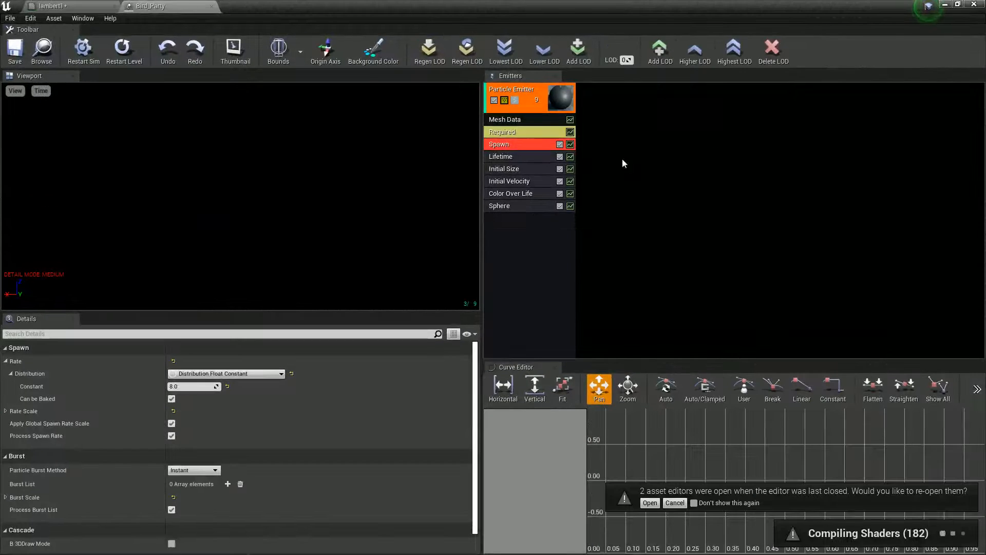
click(511, 170)
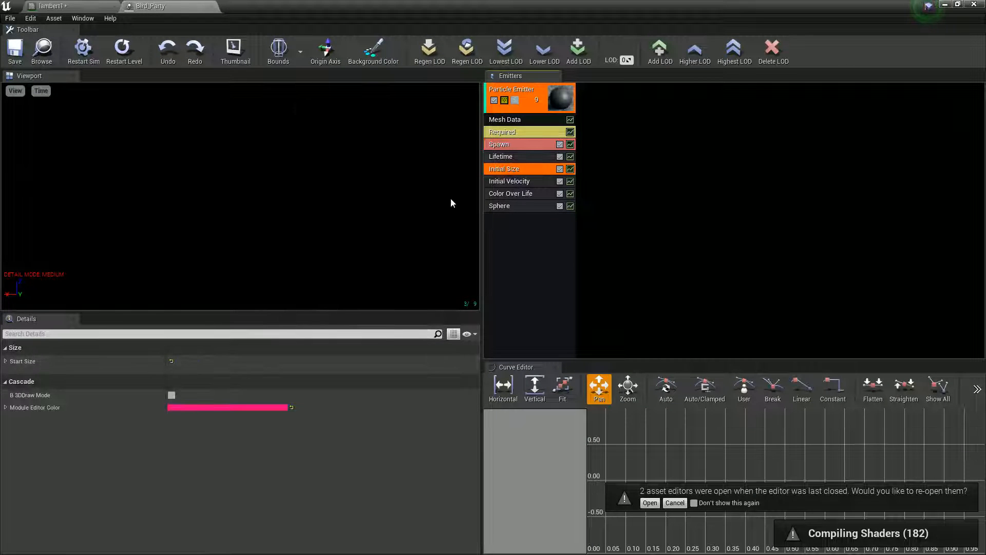
click(497, 242)
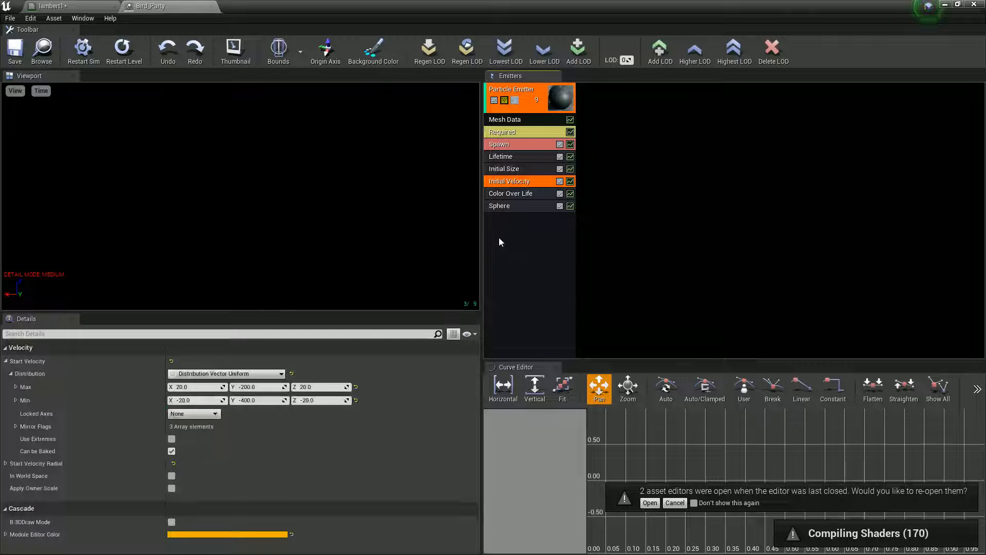
right_click(505, 229)
mouse_move(532, 487)
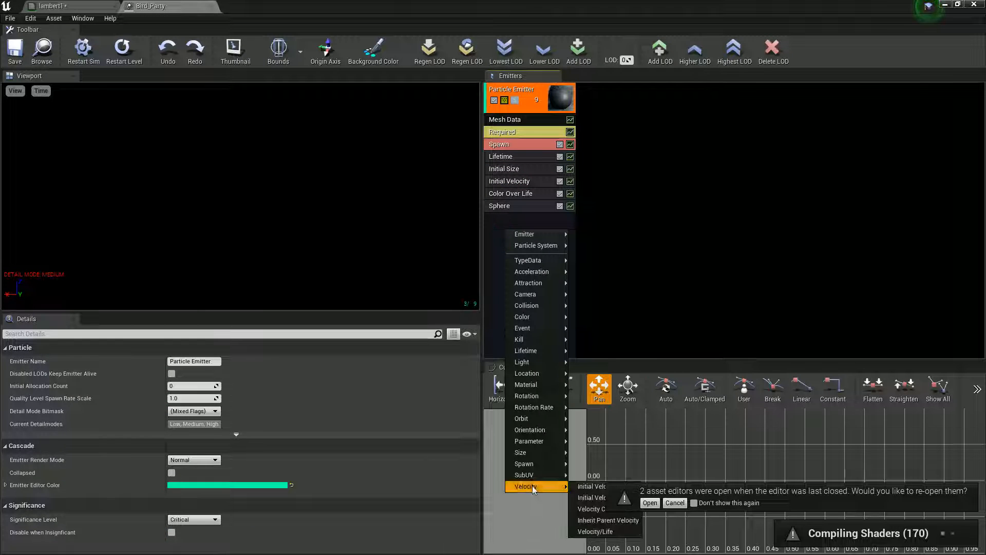
click(596, 532)
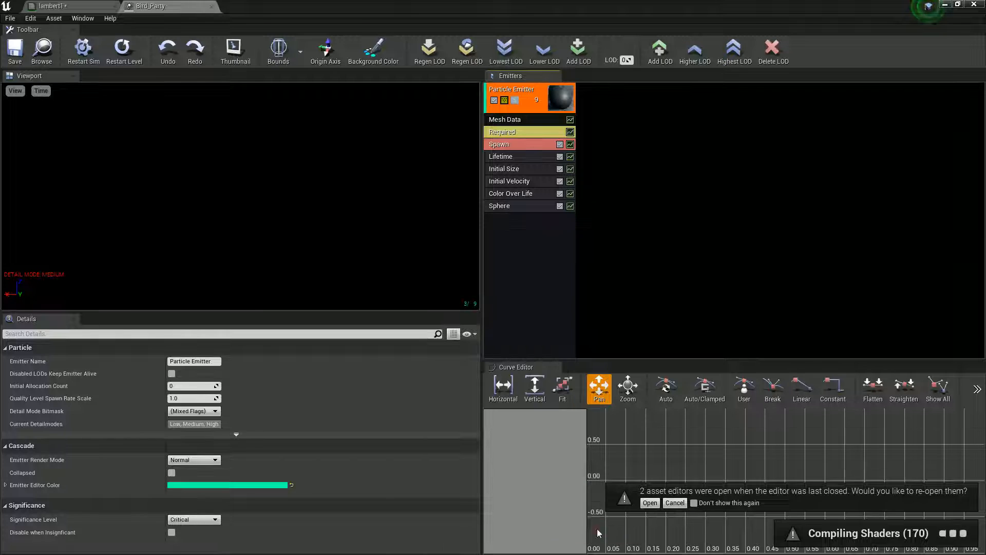
click(511, 218)
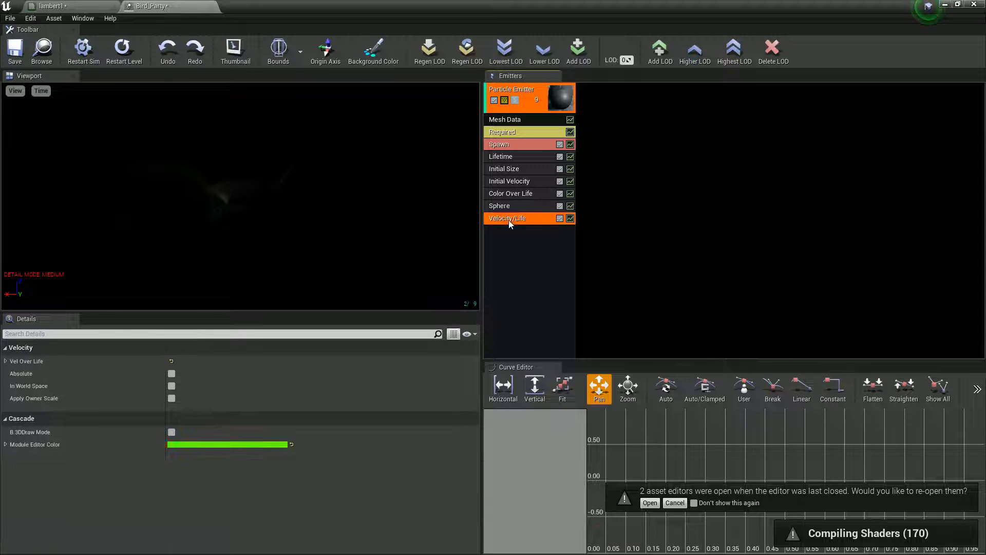
Add three points to the Velocity/Life module's constant curve and expand the settings of point 0
click(6, 361)
click(10, 373)
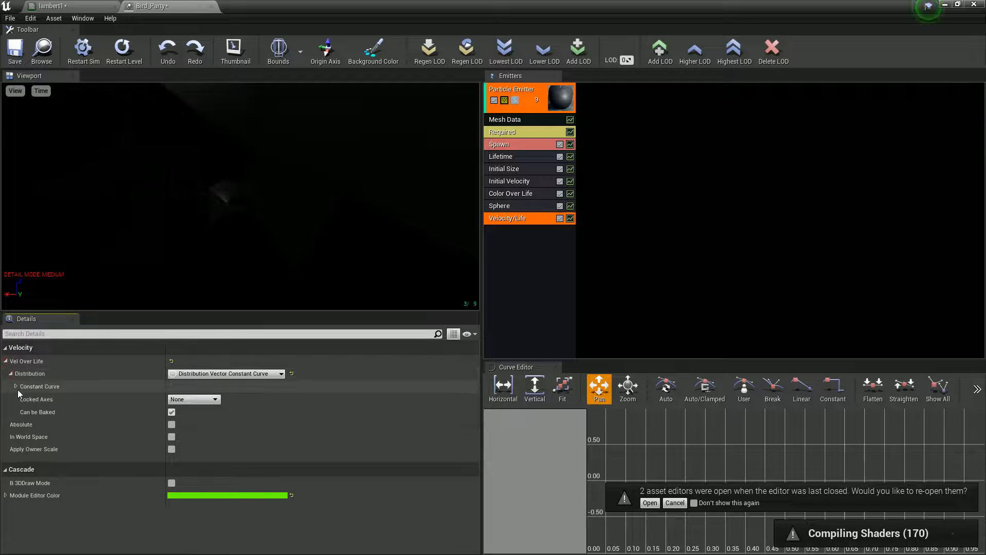
click(16, 387)
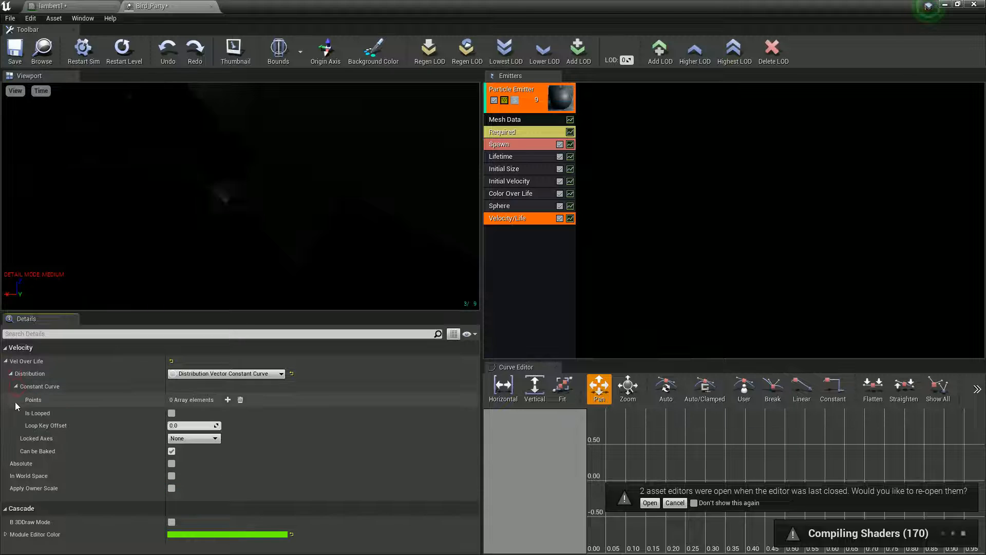
click(227, 399)
click(228, 400)
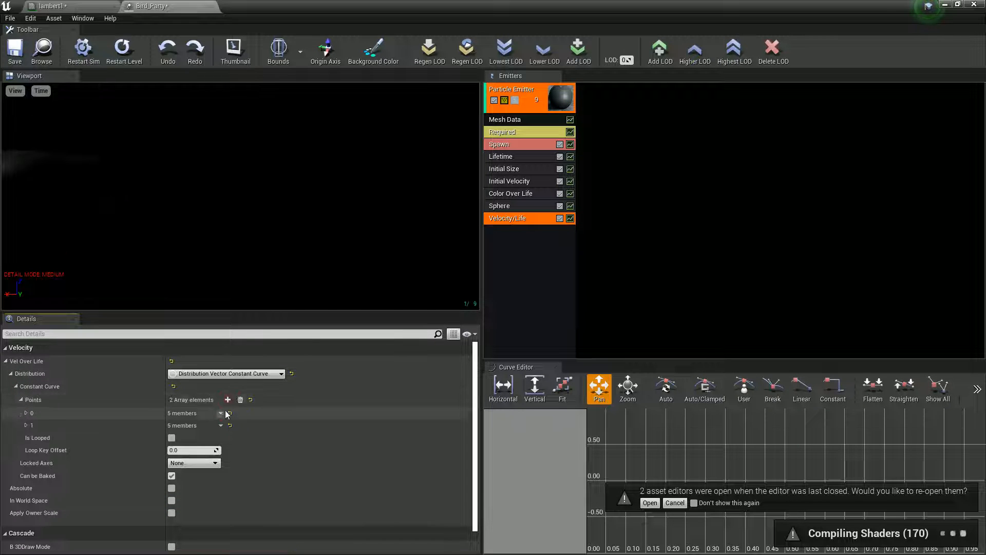
click(227, 399)
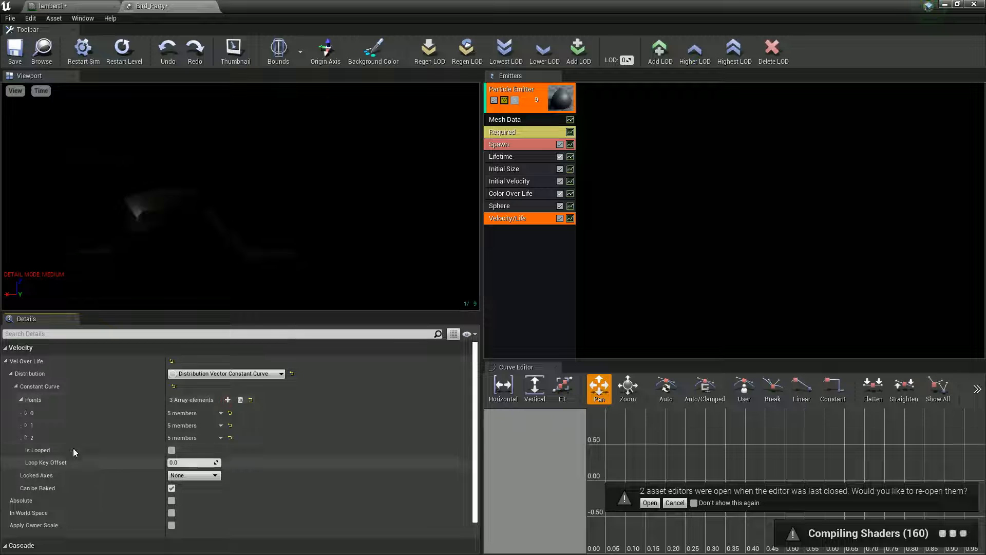
click(28, 414)
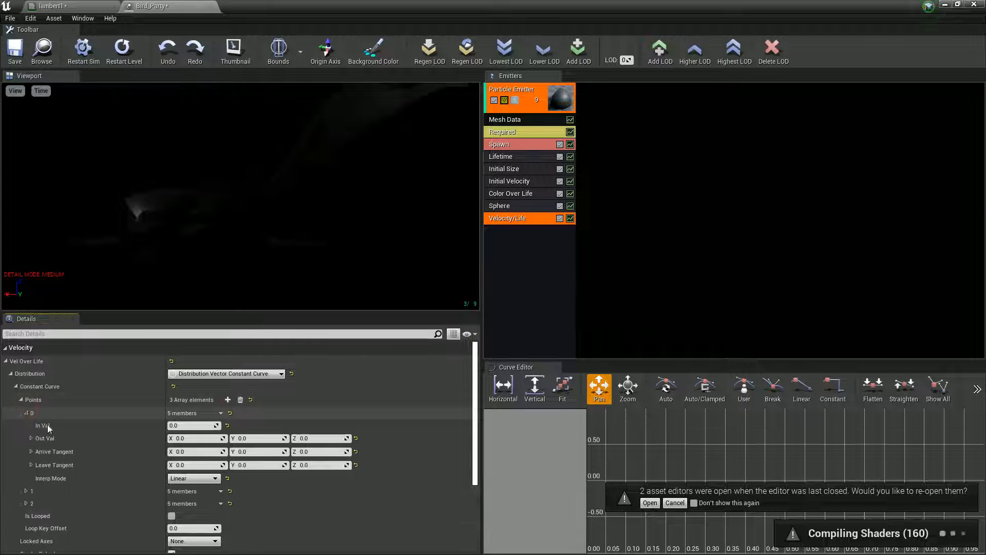
Set the Out Val of point 0 on the Velocity/Life curve to 1 on X, Y and Z
click(201, 438)
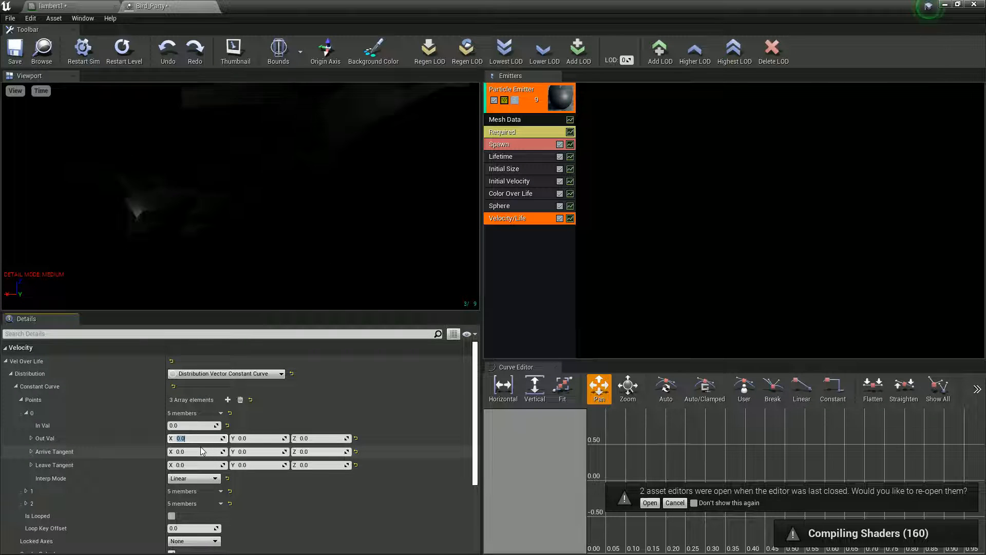
text(1)
key(Tab)
text(1)
key(Tab)
text(1)
key(Return)
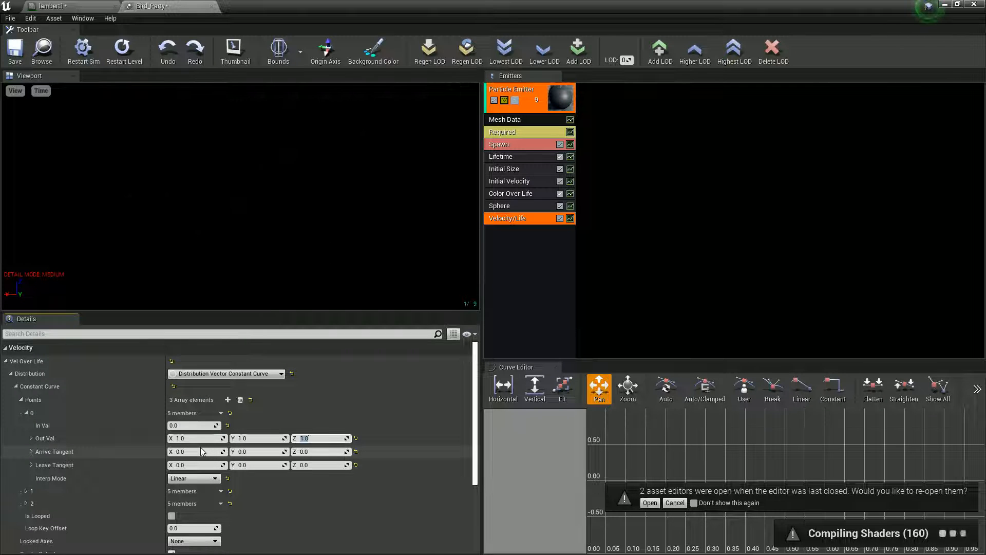
Expand point 2 of the Velocity/Life curve and set its In Val to 1 and its Out Val to 1, 1, 1
click(26, 504)
click(199, 518)
text(1)
key(Tab)
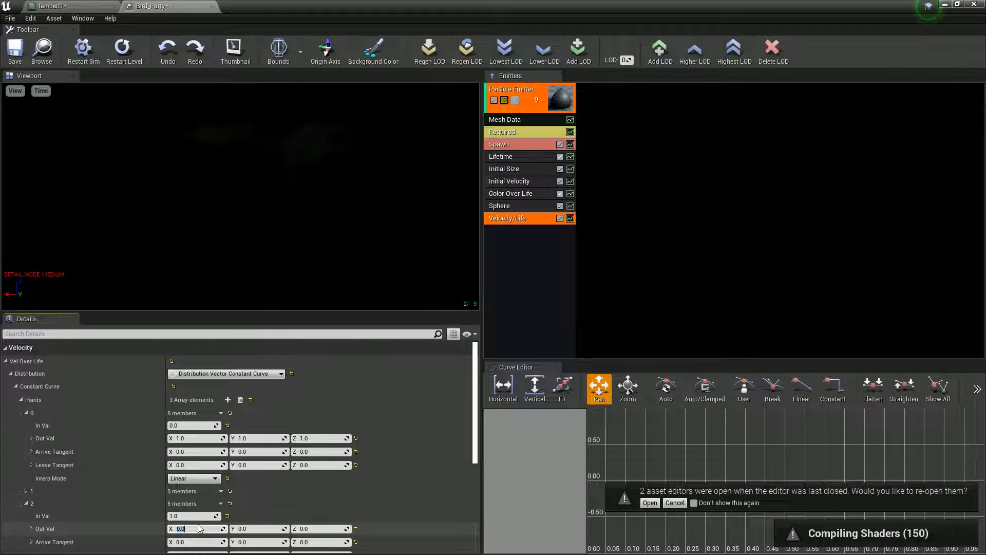
text(1)
key(Tab)
text(1)
key(Tab)
text(1)
key(Return)
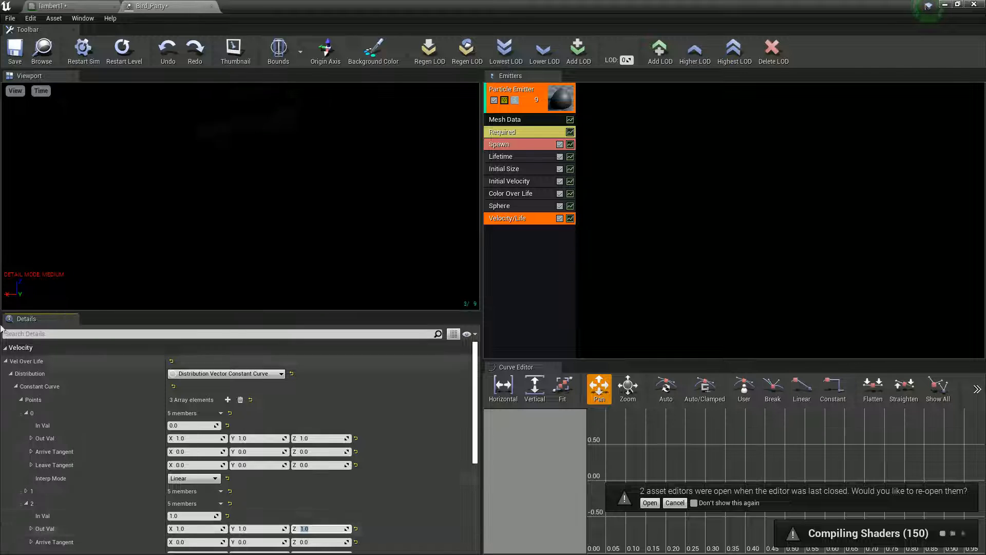
Set point 1 of the Velocity/Life curve to In Val 0.5 and Out Val 1, 1, 5, and save the particle system
click(26, 491)
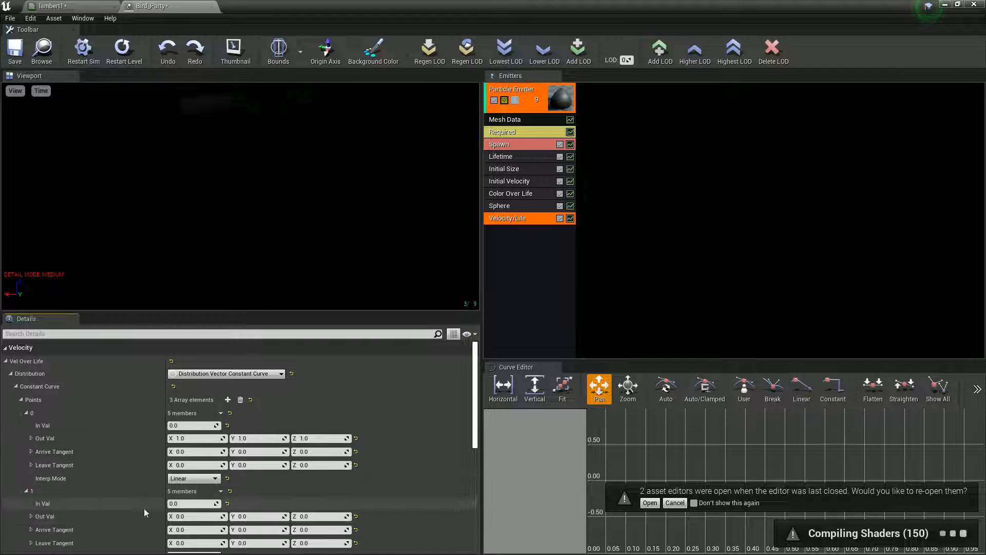
click(203, 504)
text(0.5)
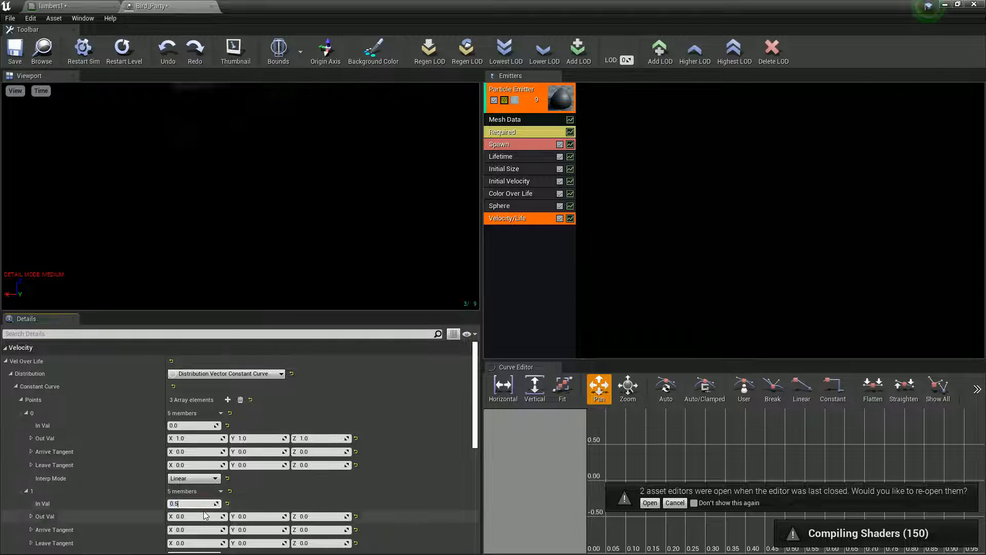
click(203, 517)
text(1)
key(Tab)
text(1)
key(Tab)
text(5)
key(Return)
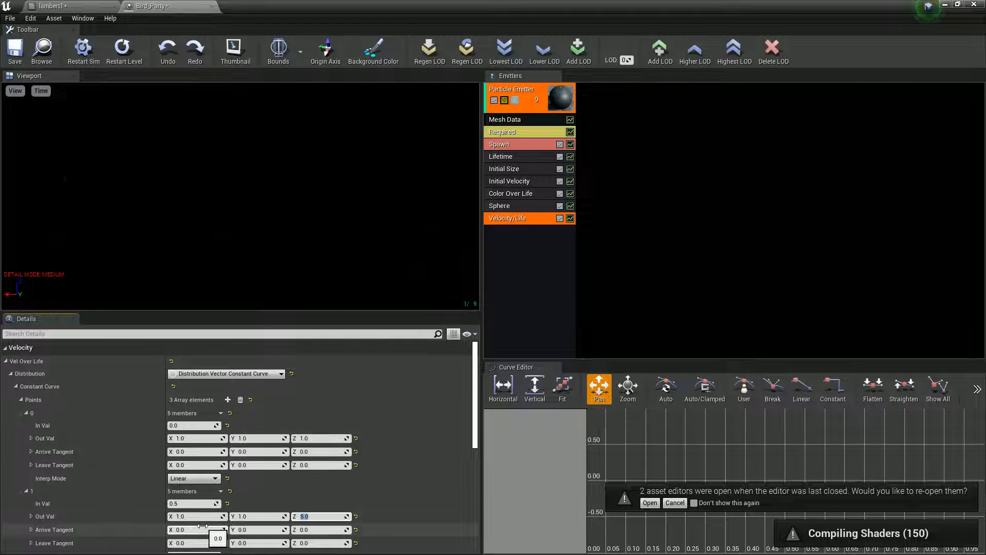
click(15, 45)
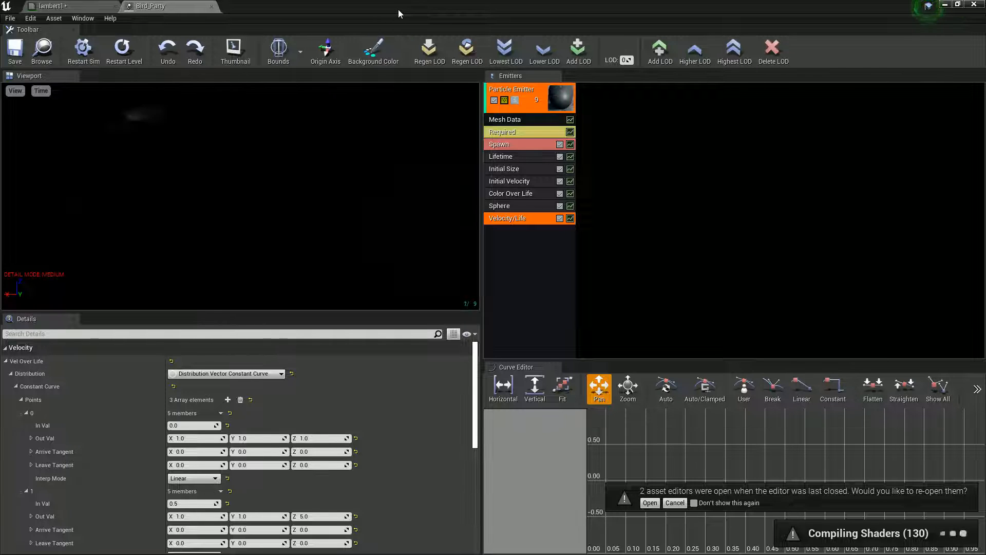
Return to the level and delete the existing Bird_Party emitter beside the track
drag(398, 9, 922, 149)
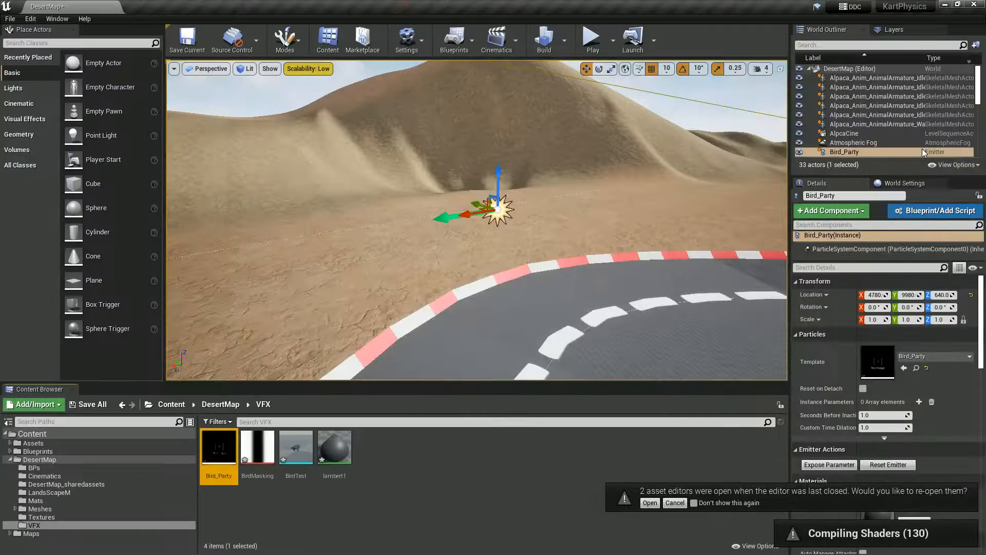
click(562, 294)
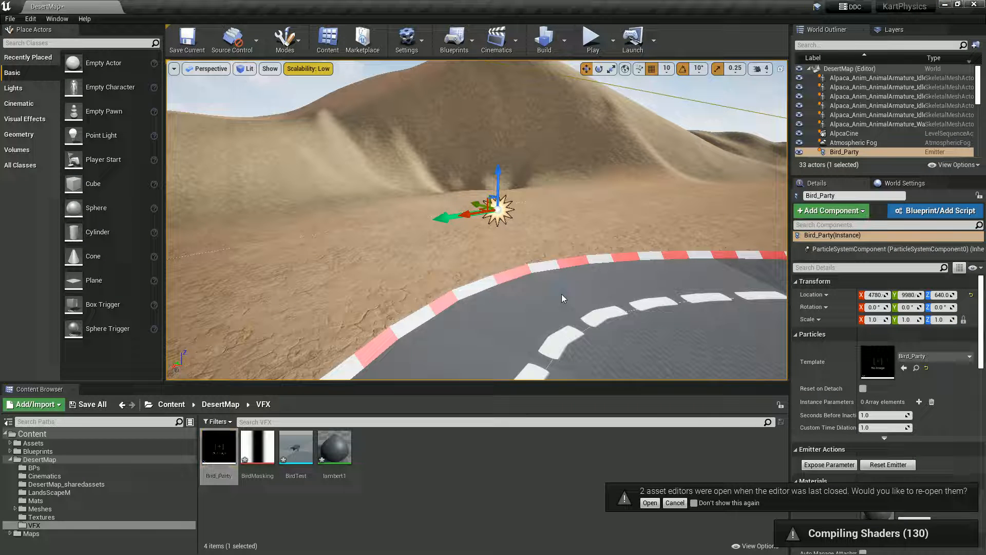
key(a)
key(a)
right_drag(481, 288, 529, 301)
key(s)
mouse_move(537, 196)
right_down()
mouse_move(548, 187)
mouse_move(538, 196)
right_up()
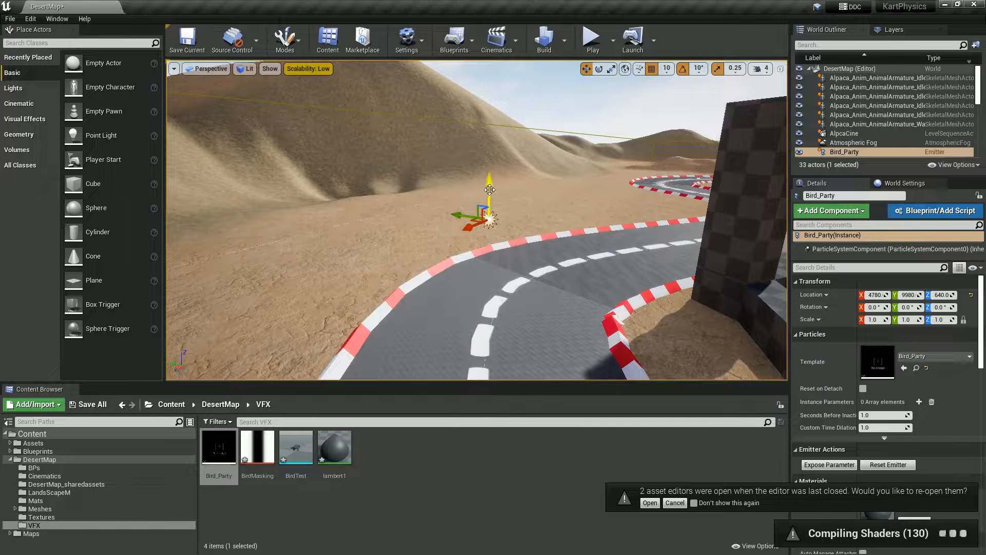
drag(489, 188, 486, 196)
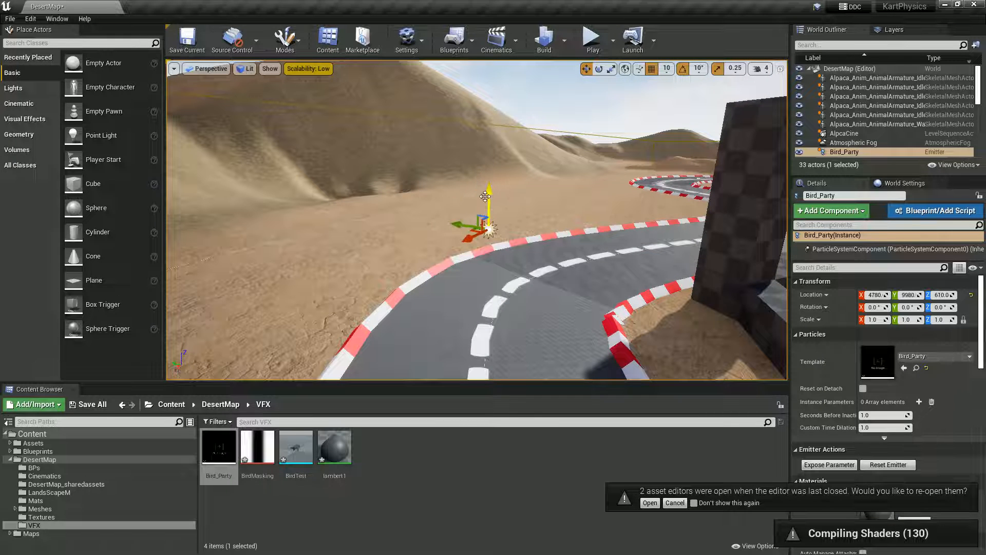
key(Delete)
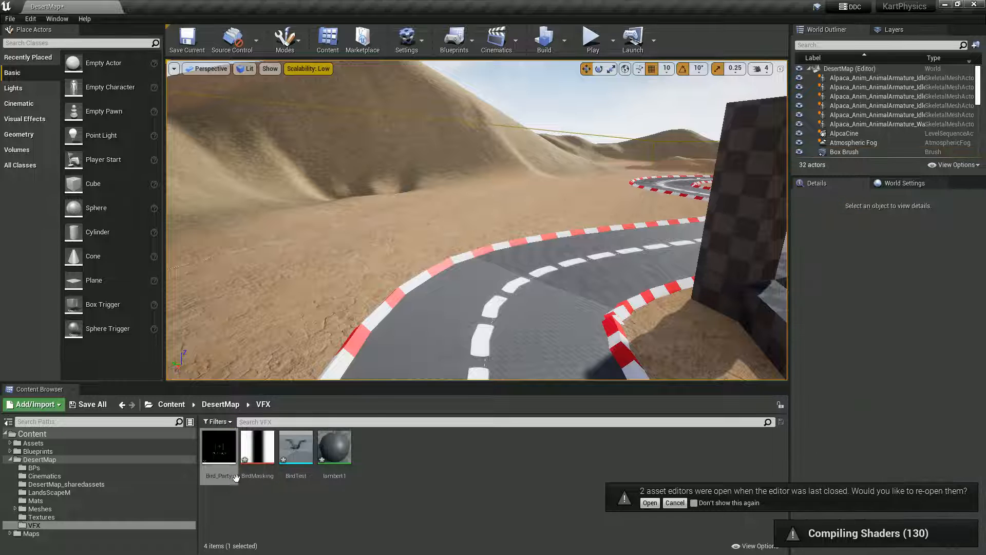
Place a new Bird_Party emitter on the track bend, view its birds from above and deselect it
drag(225, 453, 439, 343)
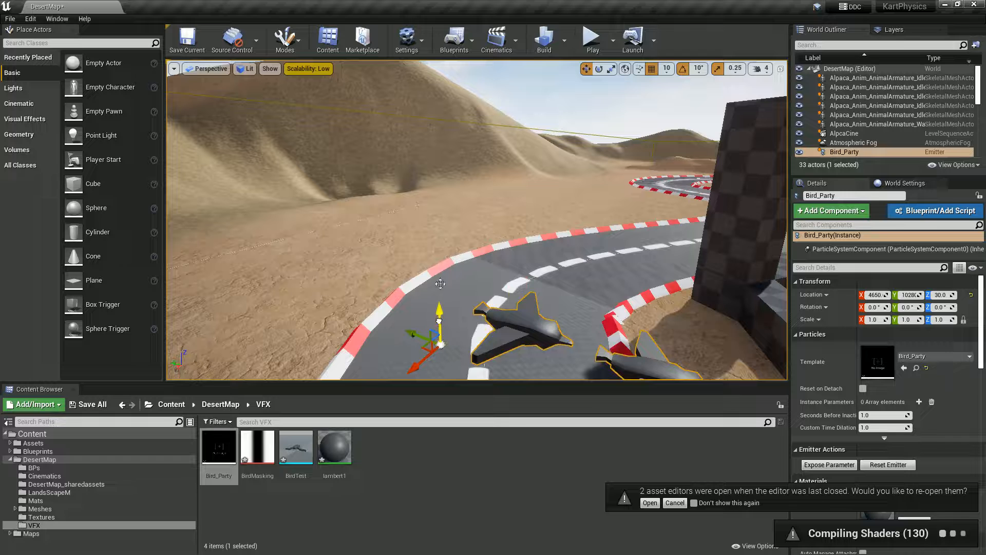
right_drag(443, 259, 483, 370)
right_drag(573, 365, 556, 281)
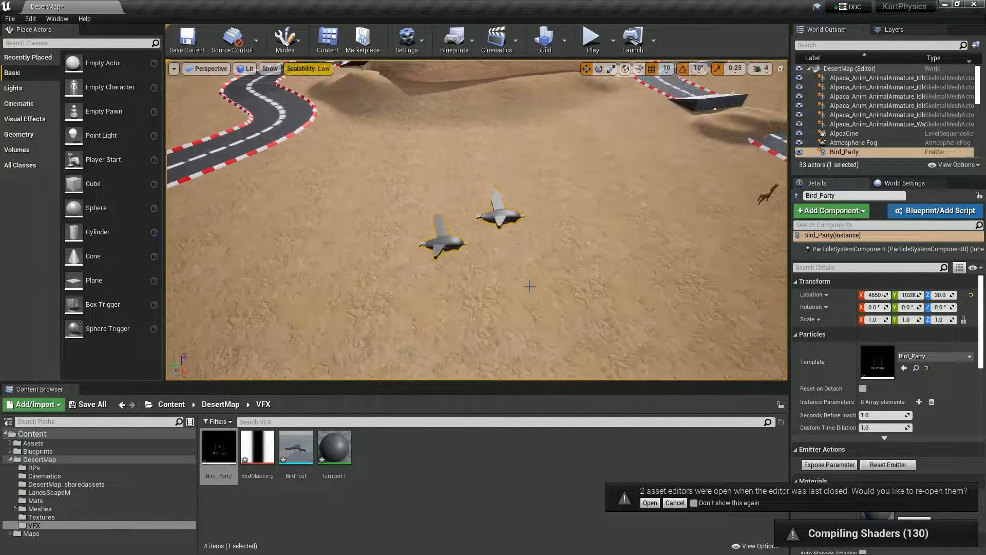
key(Escape)
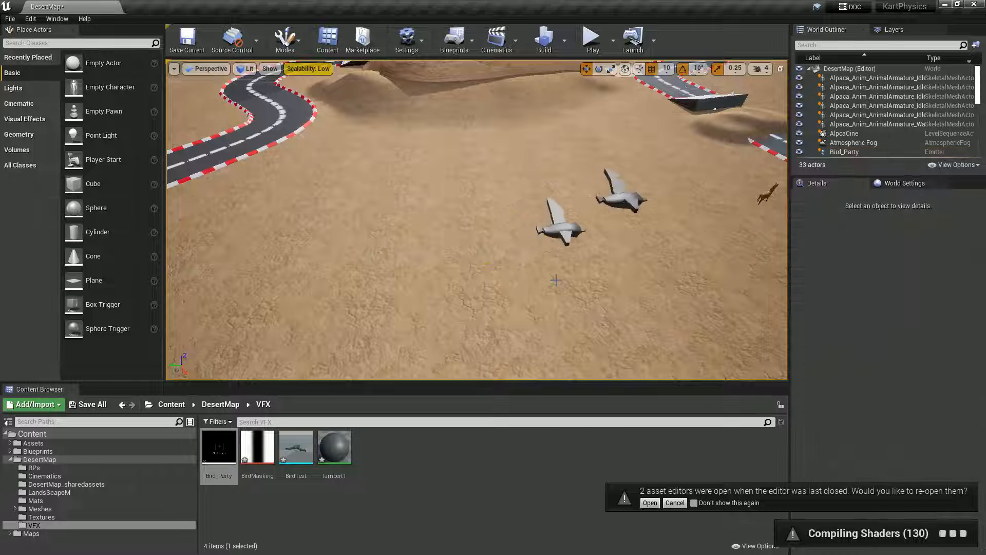
Return to the Bird_Party particle editor and set the Spawn module's constant rate to 12
drag(964, 238, 515, 1)
click(514, 145)
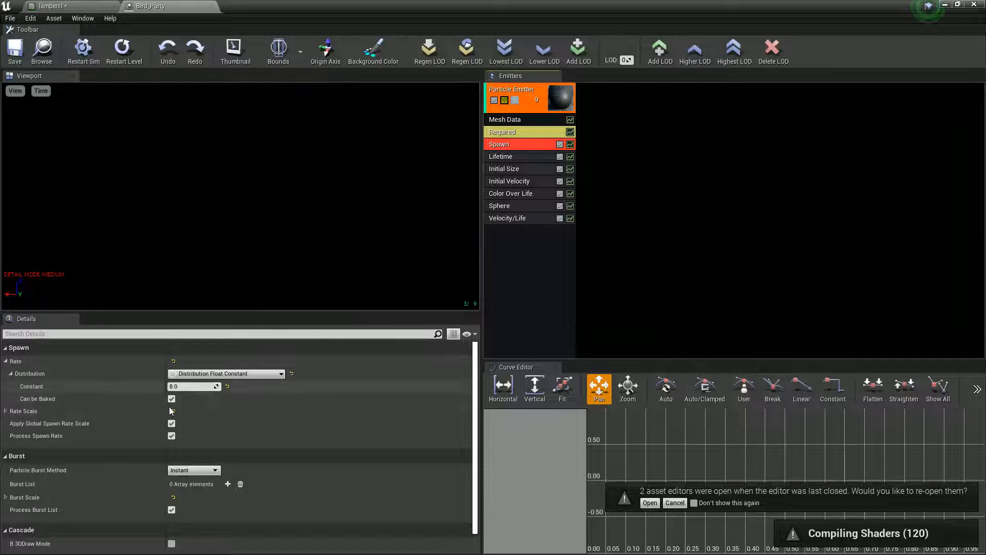
click(195, 388)
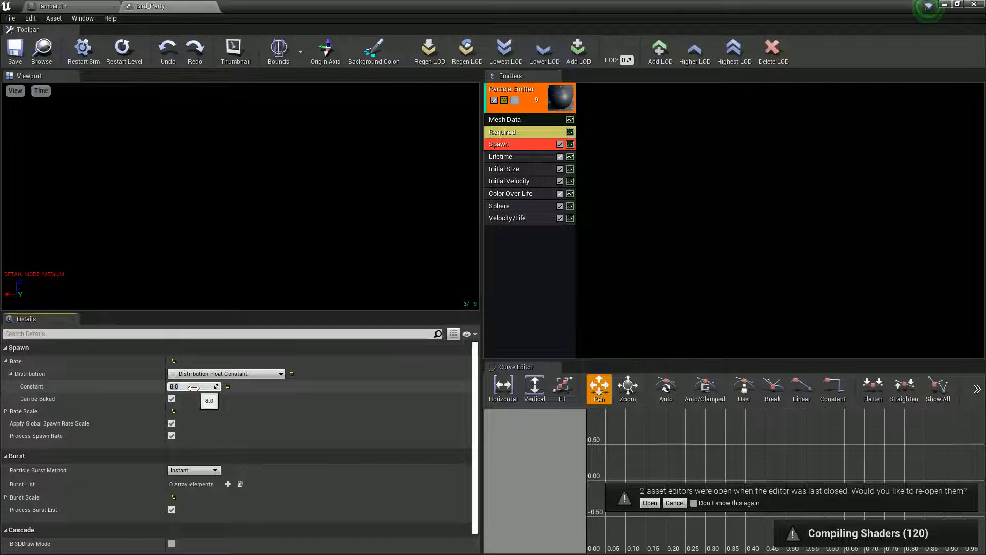
text(12)
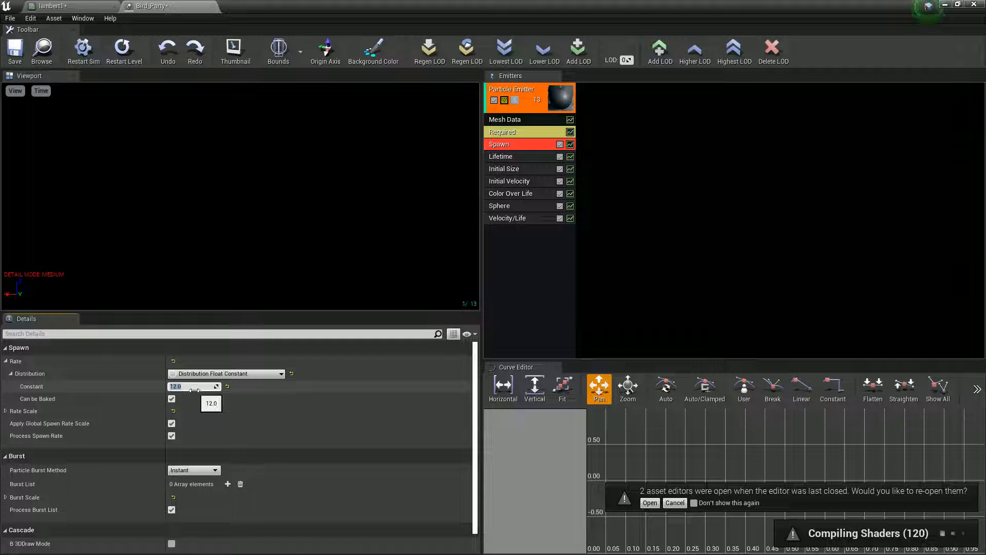
key(Return)
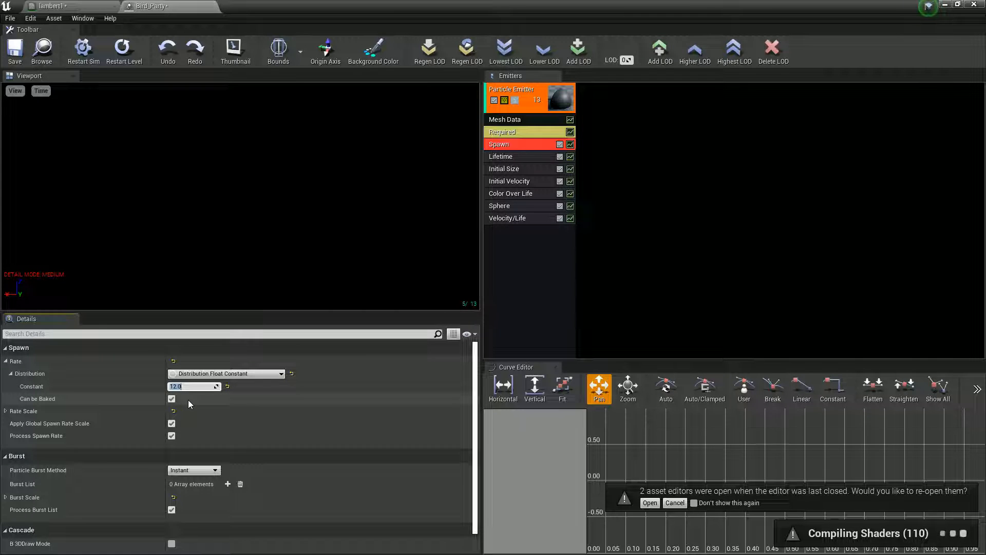
Set Emitter Loops to 0 in the Required module and check the flock over the track in the level
click(503, 133)
scroll(113, 441, down, 5)
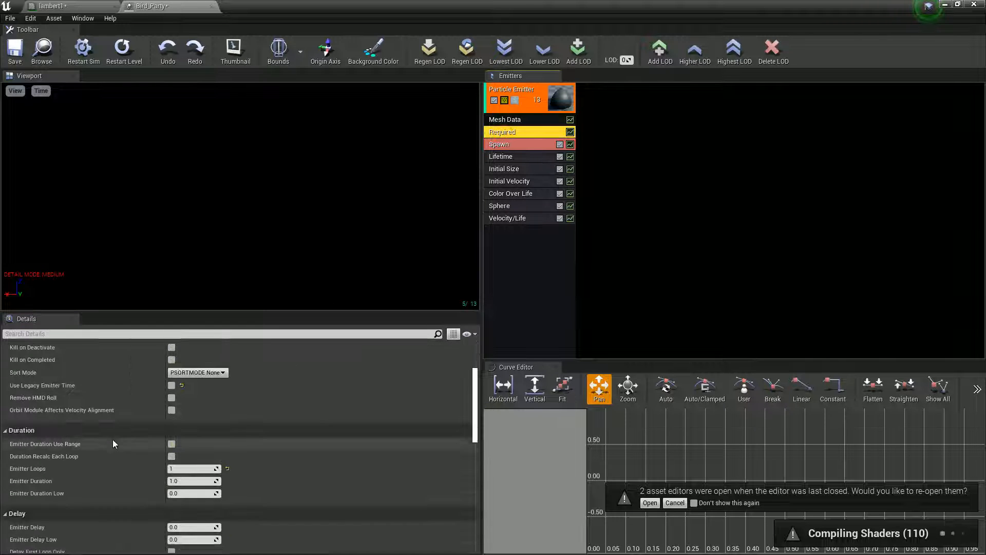
drag(181, 468, 170, 469)
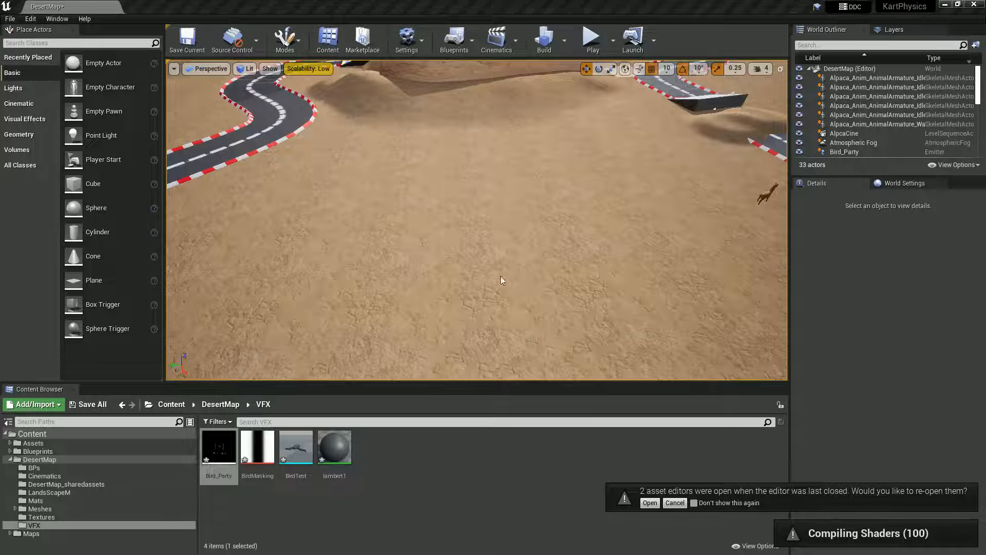
right_drag(415, 209, 263, 180)
key(w)
key(a)
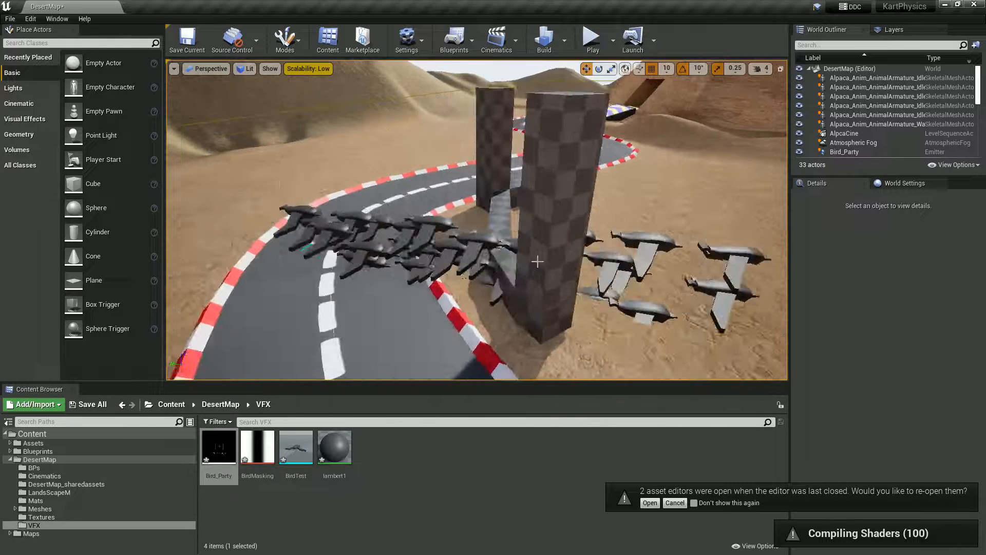
Set the Spawn module's constant rate to 1, save Bird_Party and restart the particle system in the level beside its editor
drag(984, 90, 490, 4)
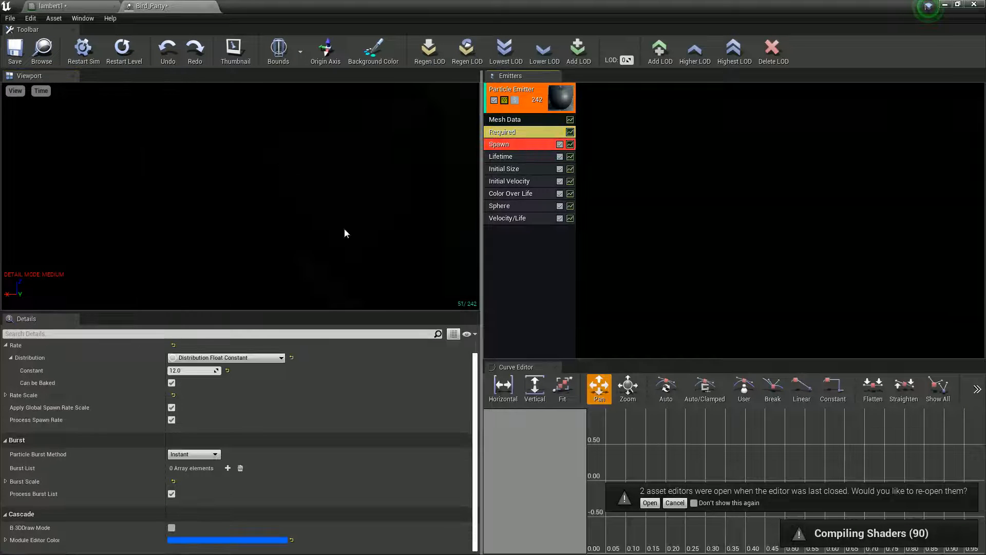
click(208, 370)
text(1)
key(Return)
drag(388, 5, 807, 253)
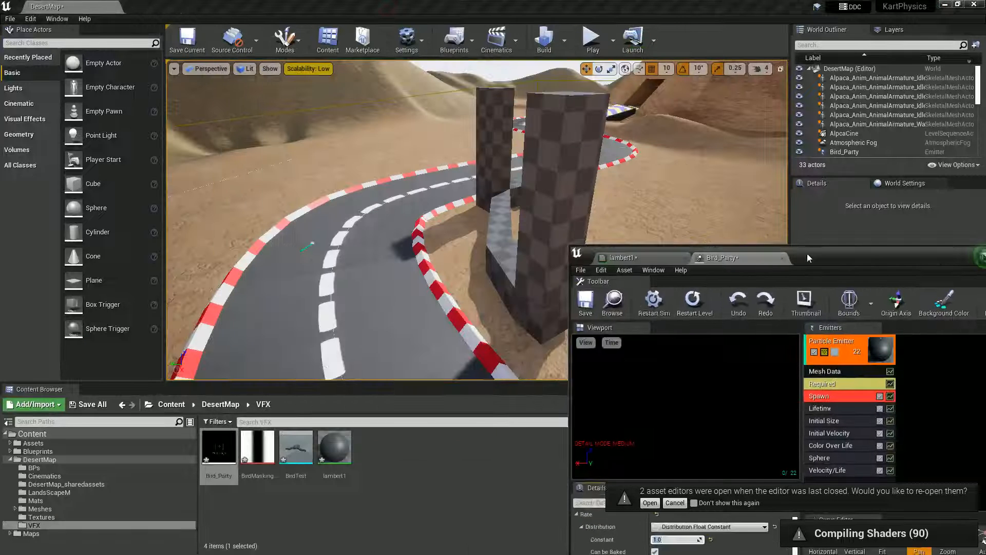
click(586, 302)
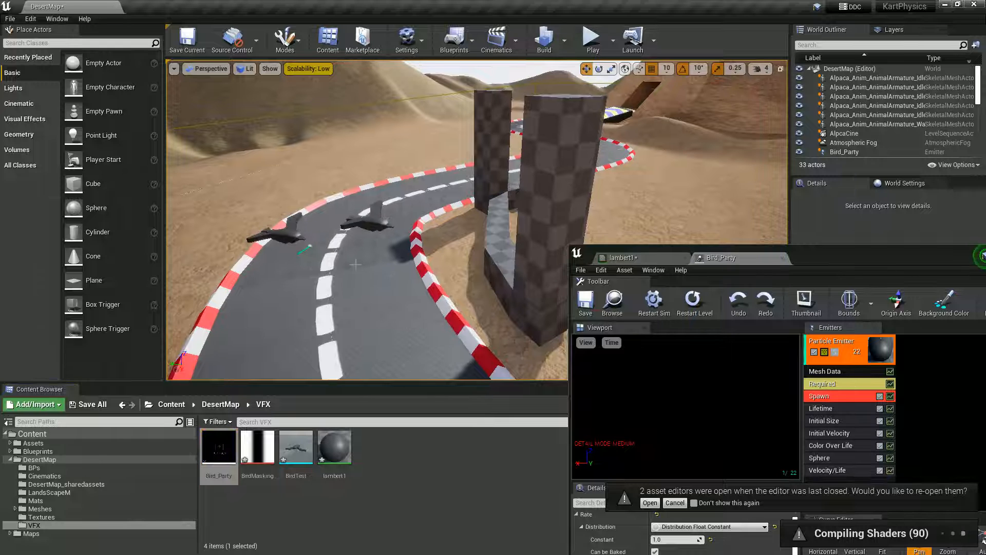
right_drag(356, 264, 355, 260)
key(s)
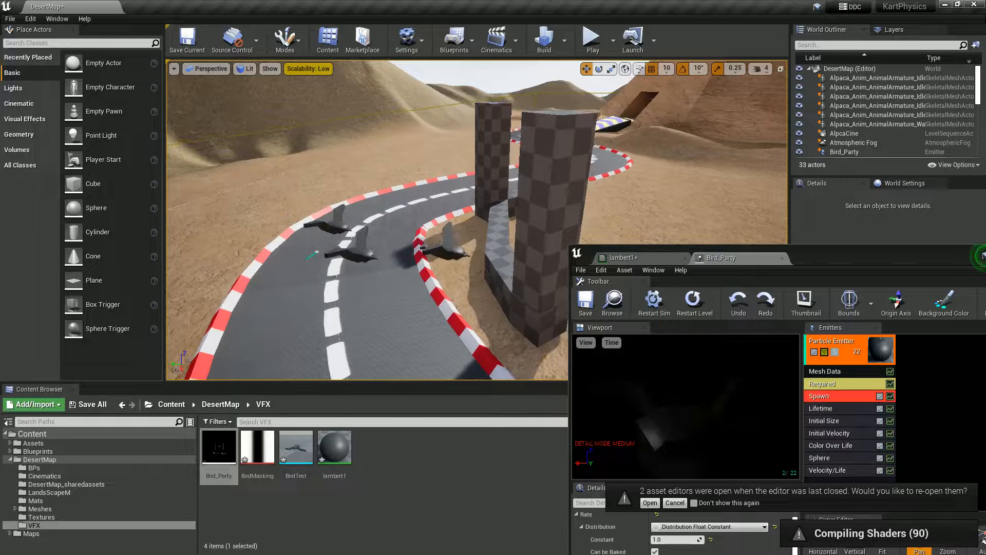
click(693, 302)
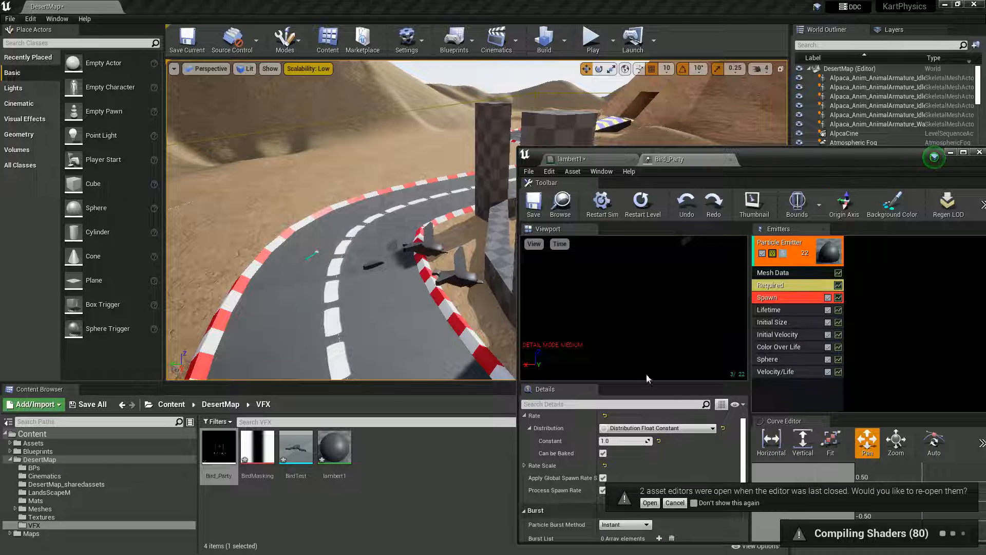
Set the Required module's Emitter Duration to 3 and save the Bird_Party particle system
click(783, 284)
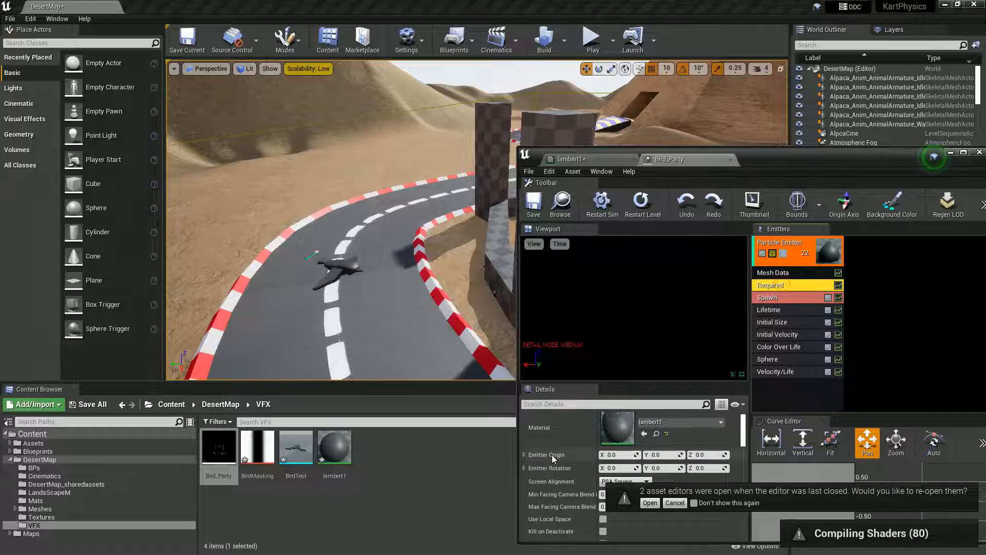
scroll(552, 455, down, 10)
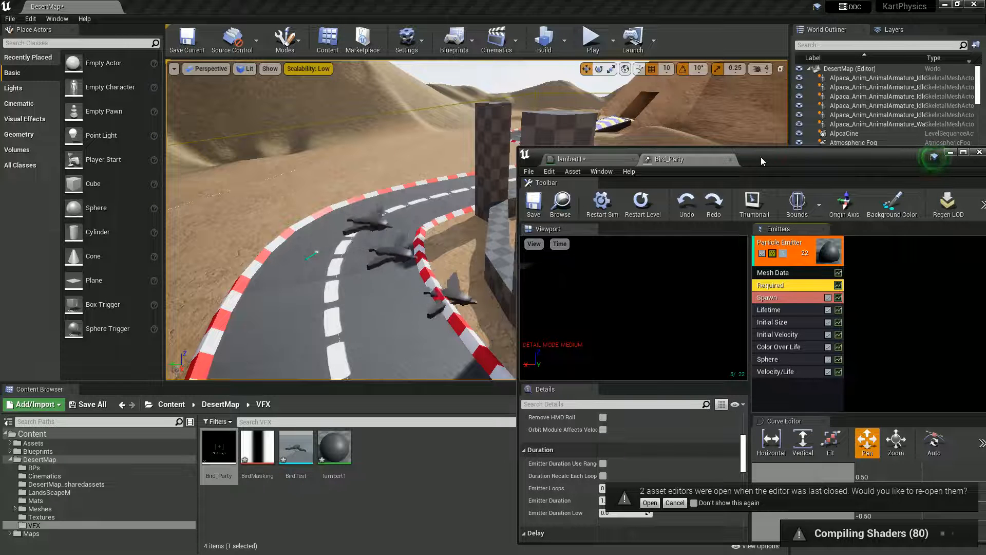
drag(761, 156, 747, 119)
click(604, 464)
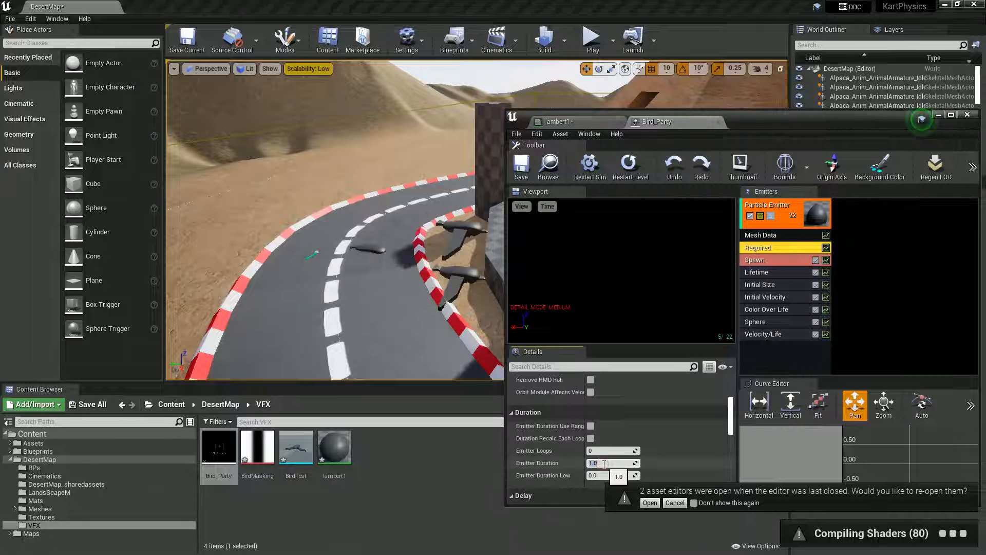
text(3)
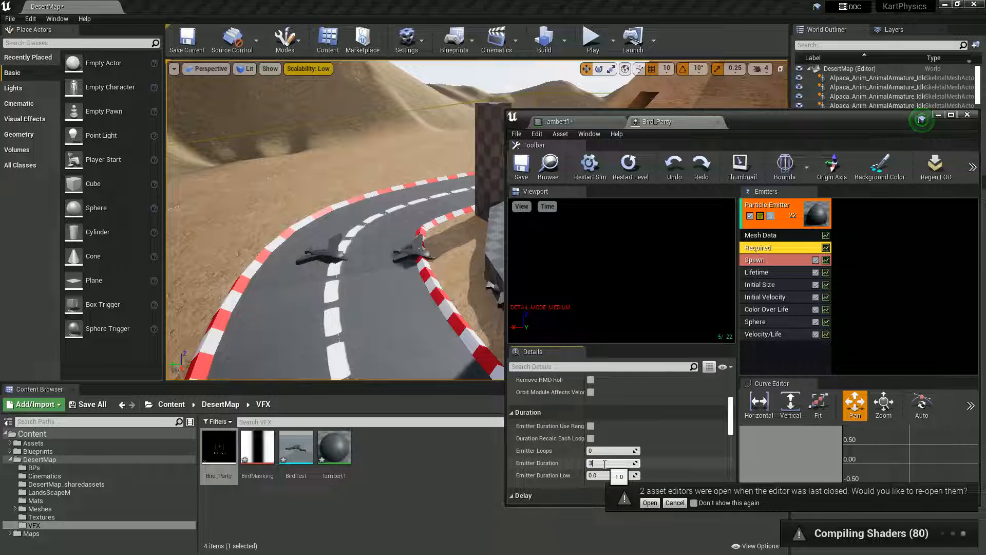
click(522, 165)
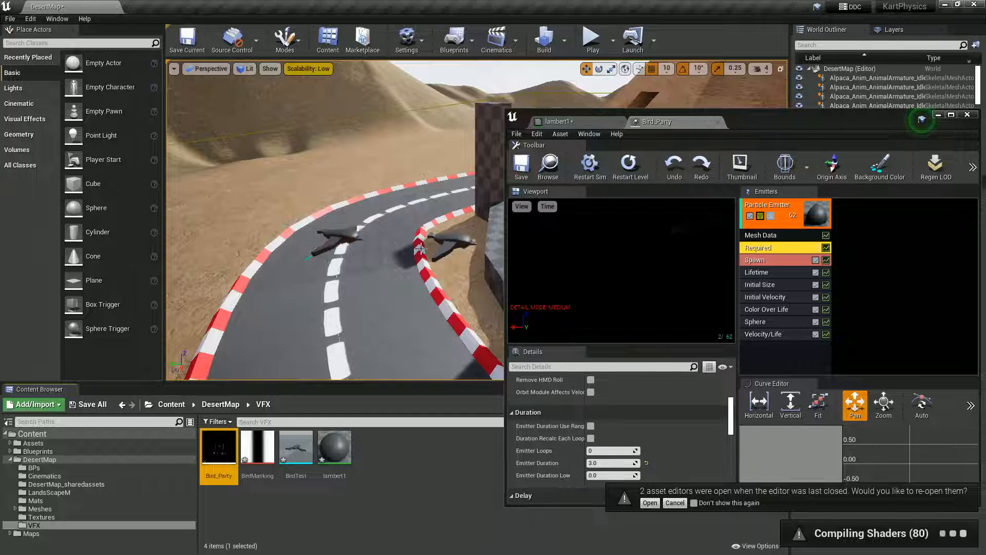
Set the Sphere module's constant Start Radius to 400 in the Bird_Party particle system
click(768, 322)
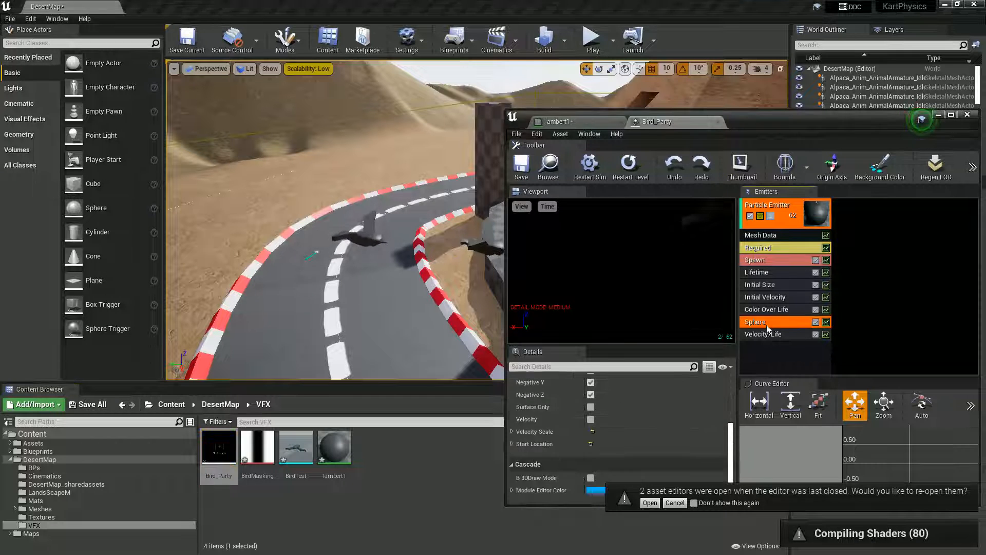
scroll(562, 450, up, 5)
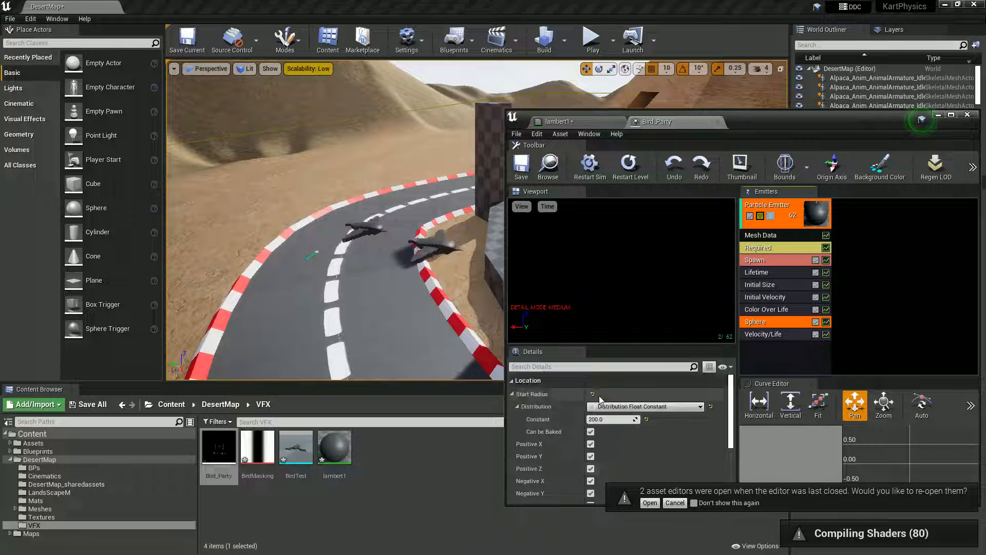
click(600, 420)
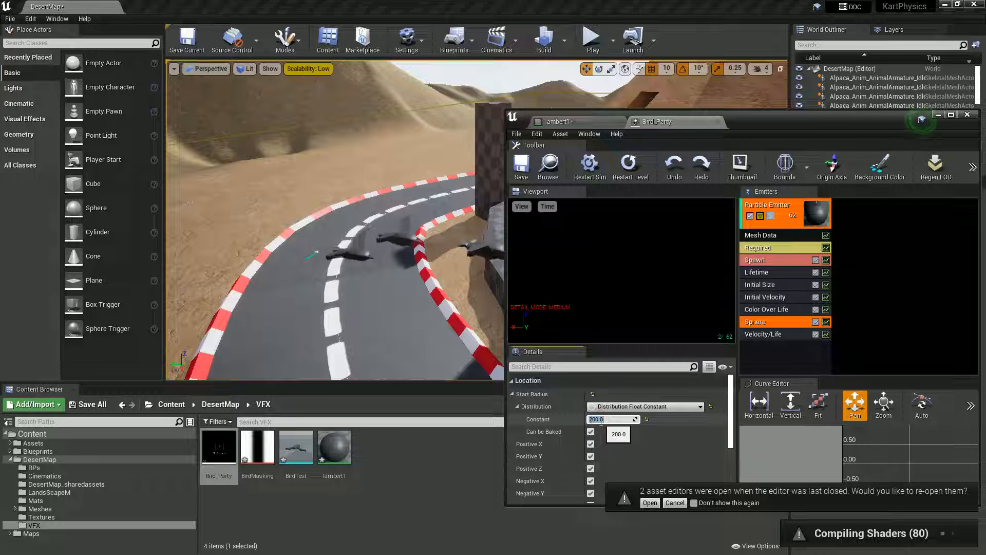
text(400)
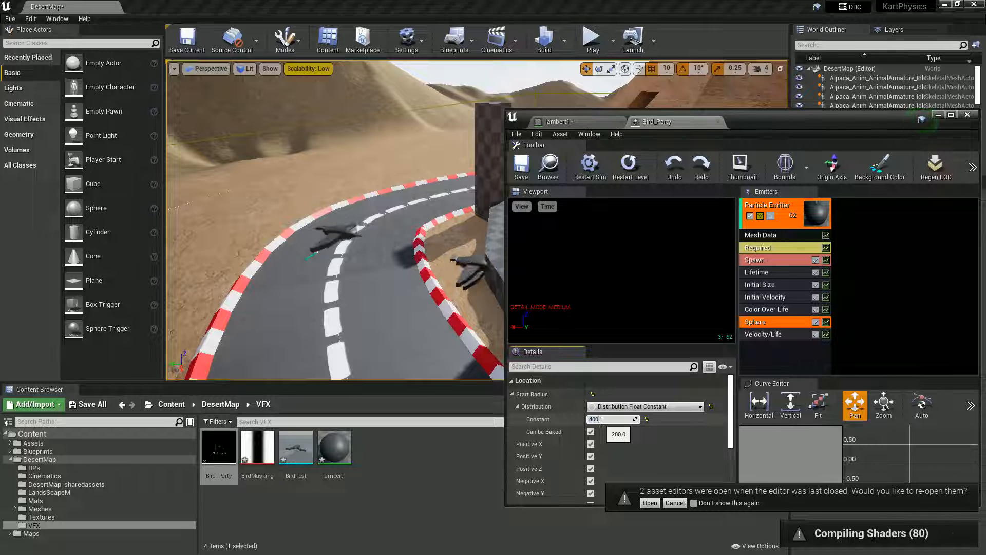
key(Return)
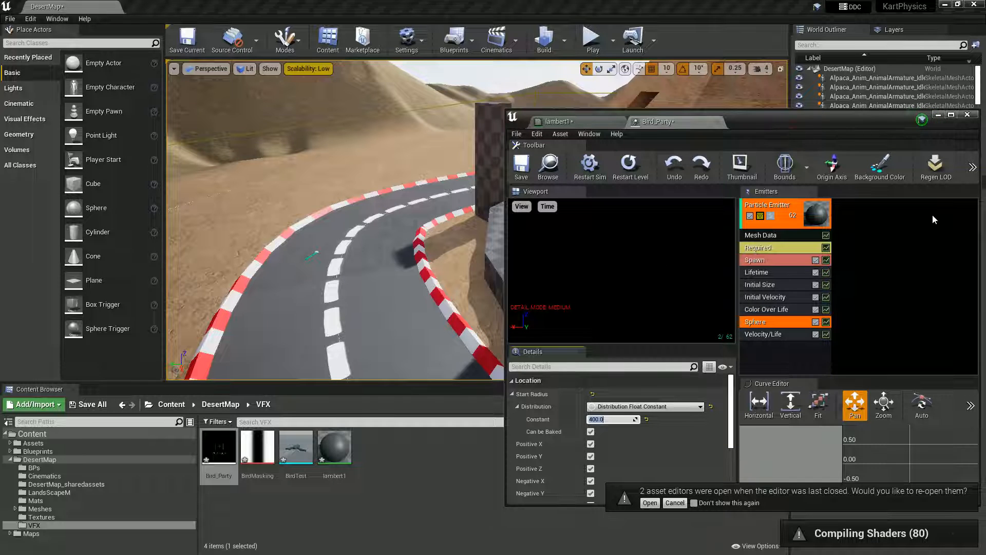
Clear the particle editor out of the way and inspect the birds' spread over the track in the level
drag(767, 122, 935, 194)
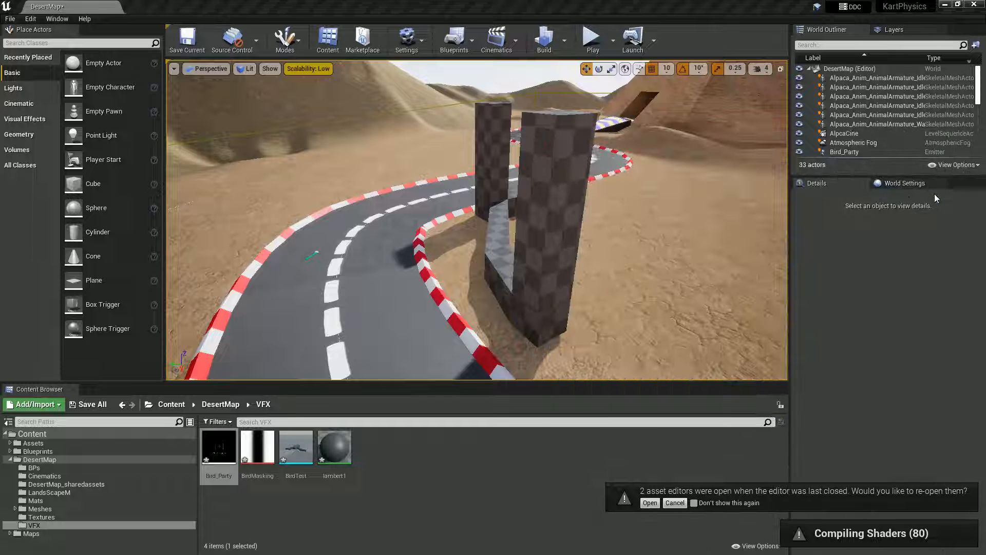
mouse_move(337, 309)
right_down()
mouse_move(293, 332)
mouse_move(285, 354)
mouse_move(339, 288)
mouse_move(329, 290)
mouse_move(308, 349)
mouse_move(350, 289)
mouse_move(340, 306)
right_up()
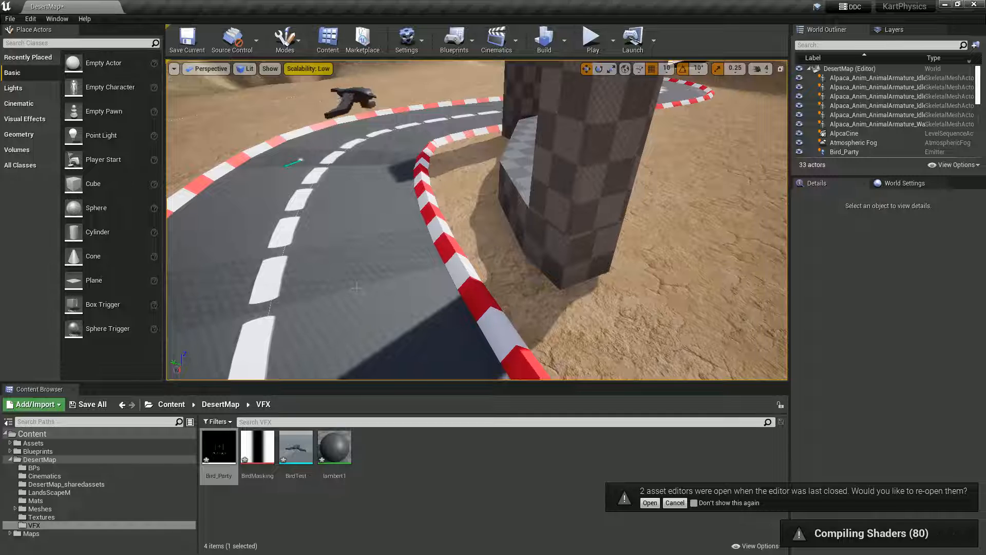
right_click(473, 268)
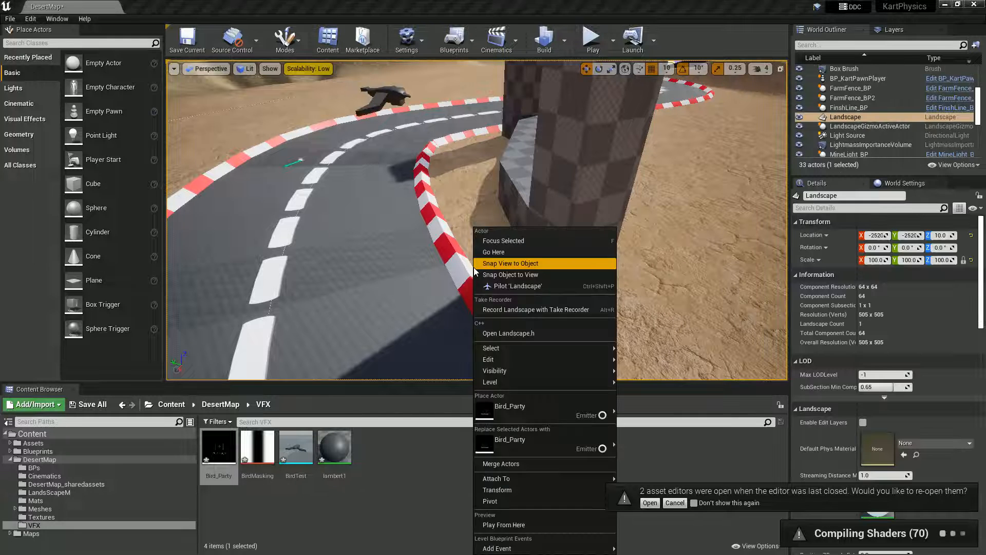
right_drag(442, 188, 403, 216)
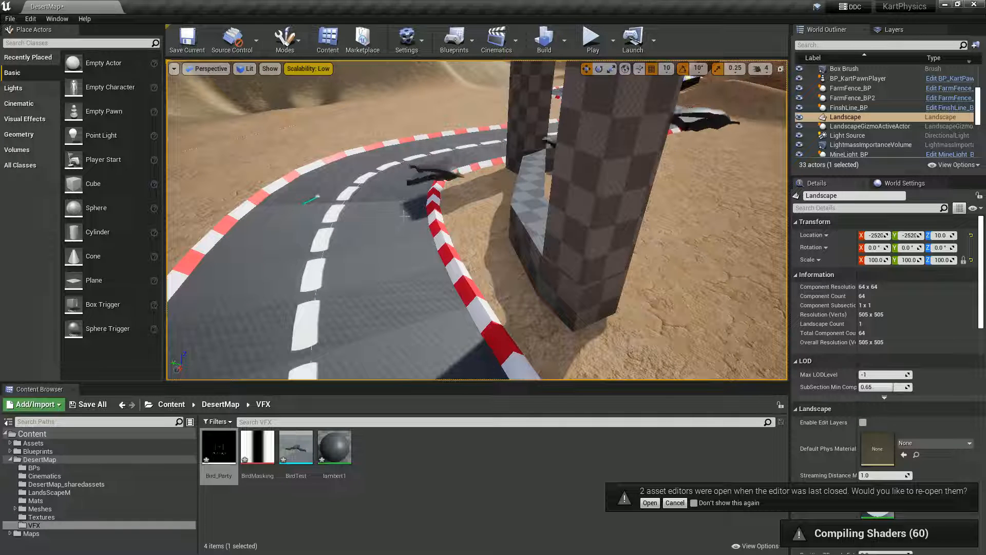